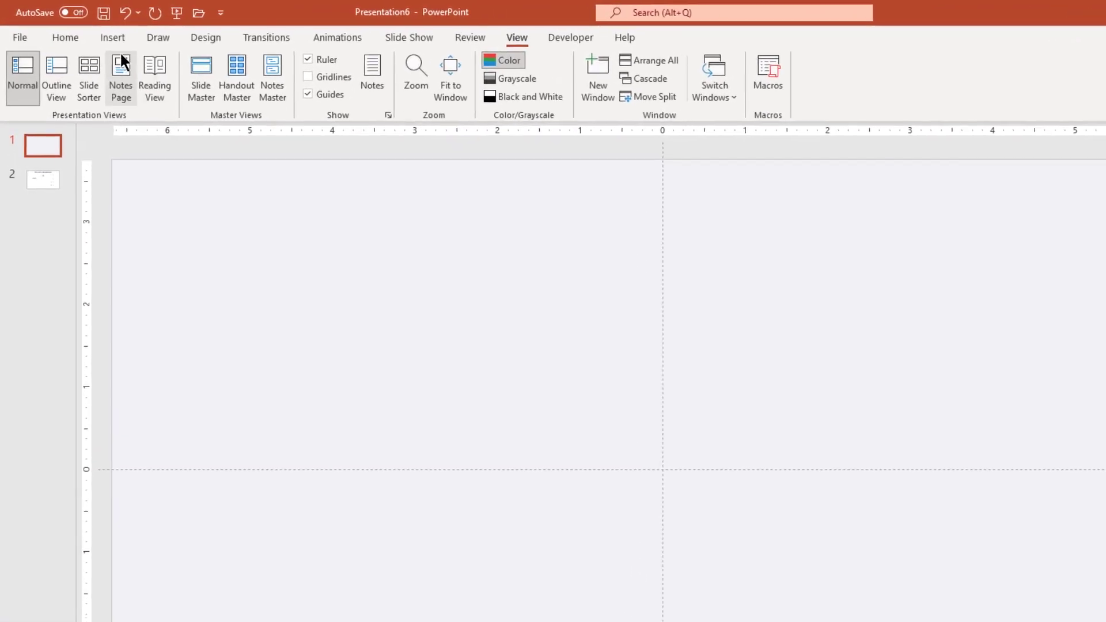
Step: Draw a blue rounded rectangle near the slide centre and shape it into a 2.98-inch pill
click(113, 38)
click(242, 96)
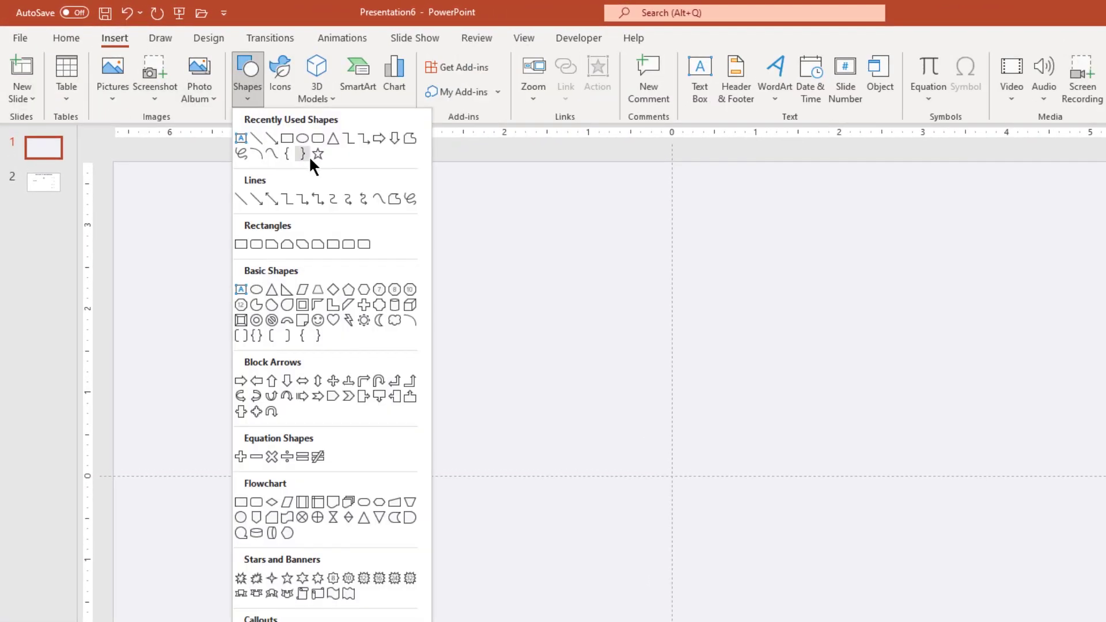
click(317, 139)
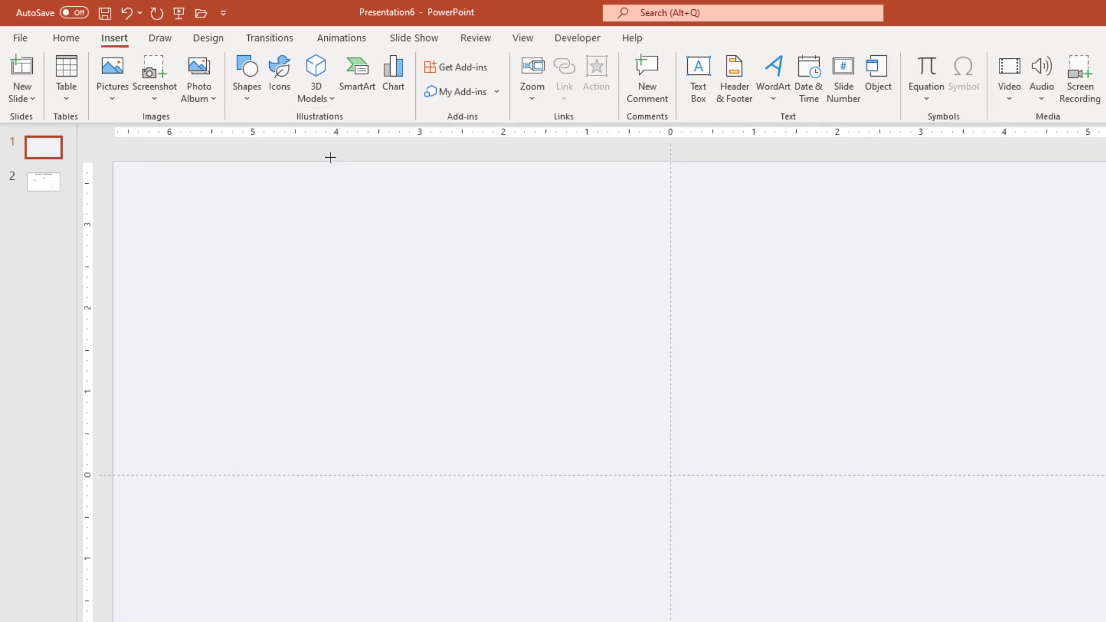
mouse_move(410, 324)
mouse_down()
mouse_move(545, 380)
mouse_move(580, 381)
mouse_up()
drag(420, 324, 467, 350)
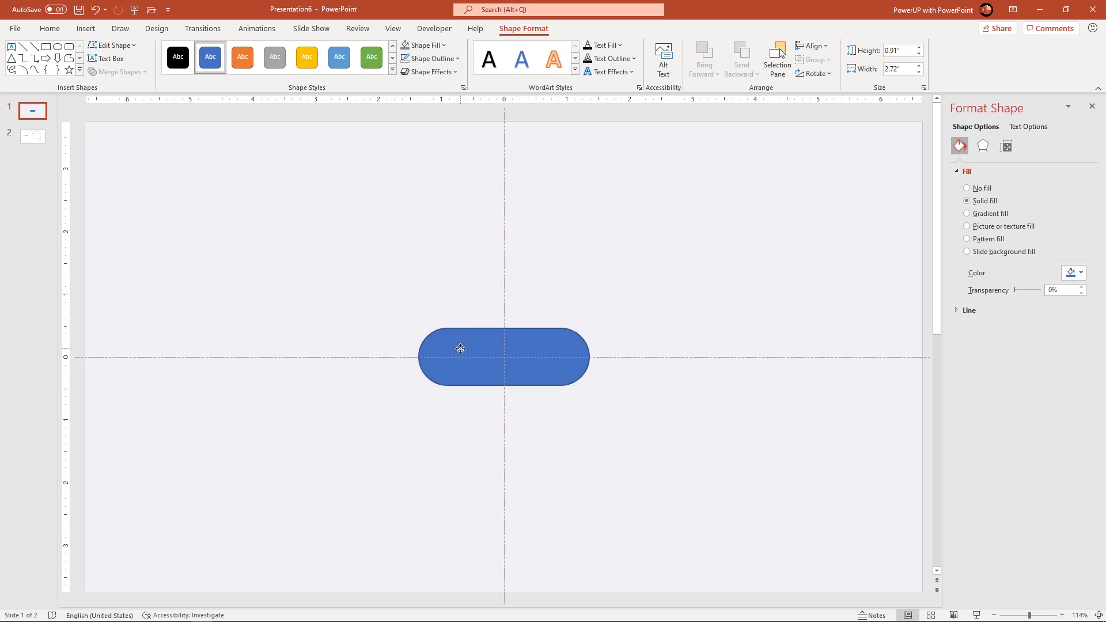
drag(589, 356, 596, 357)
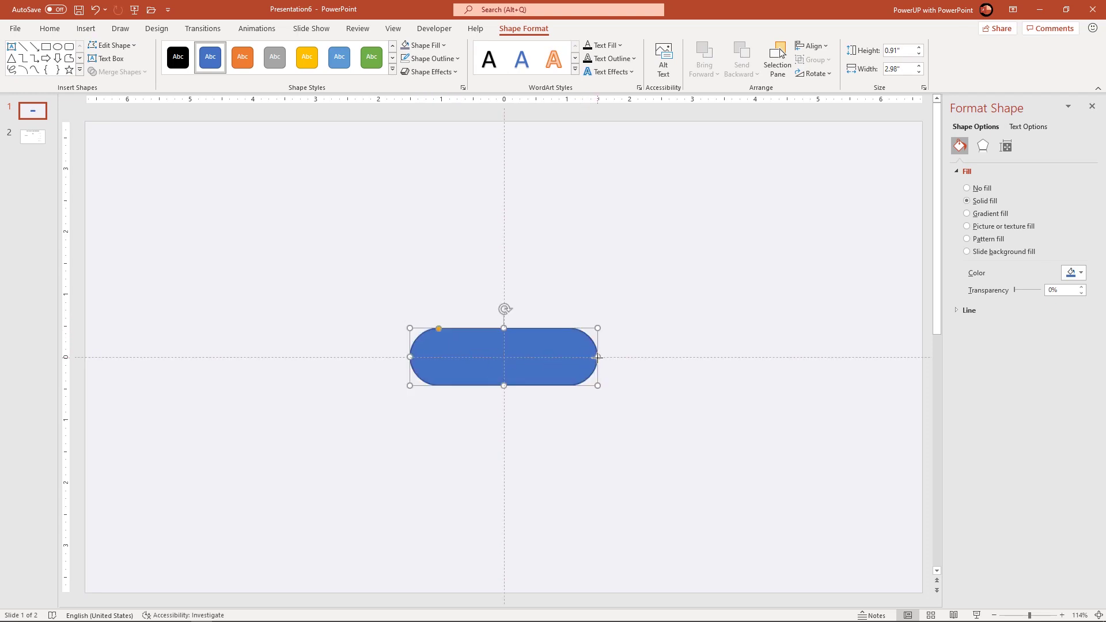
Step: Remove the pill's outline and place a duplicate directly below it
click(436, 59)
click(436, 218)
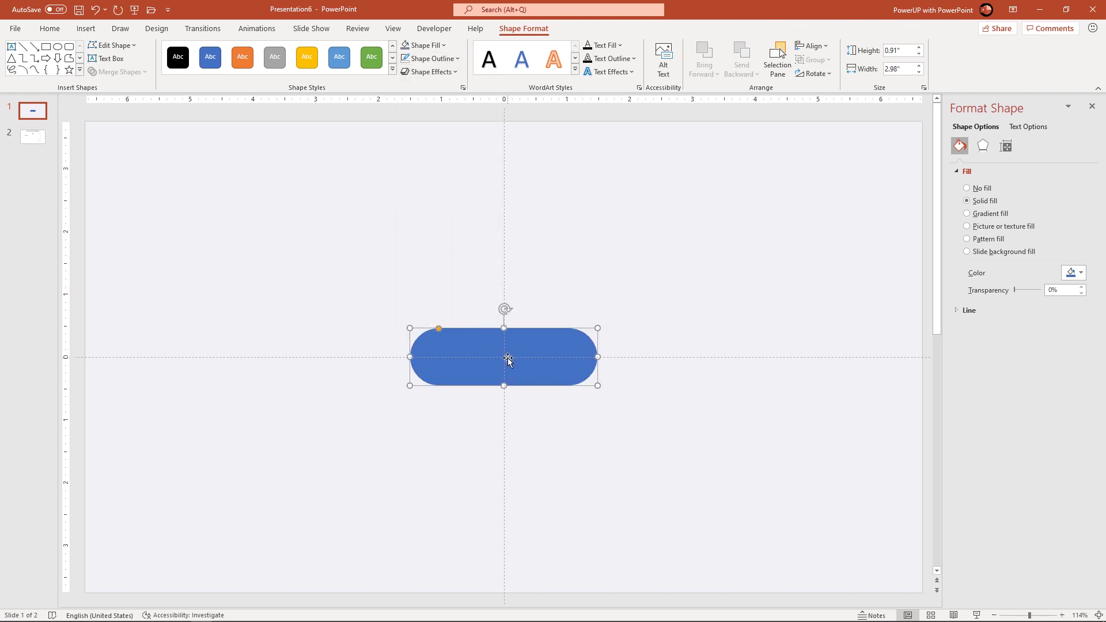
key(ctrl+d)
drag(525, 364, 516, 418)
click(556, 352)
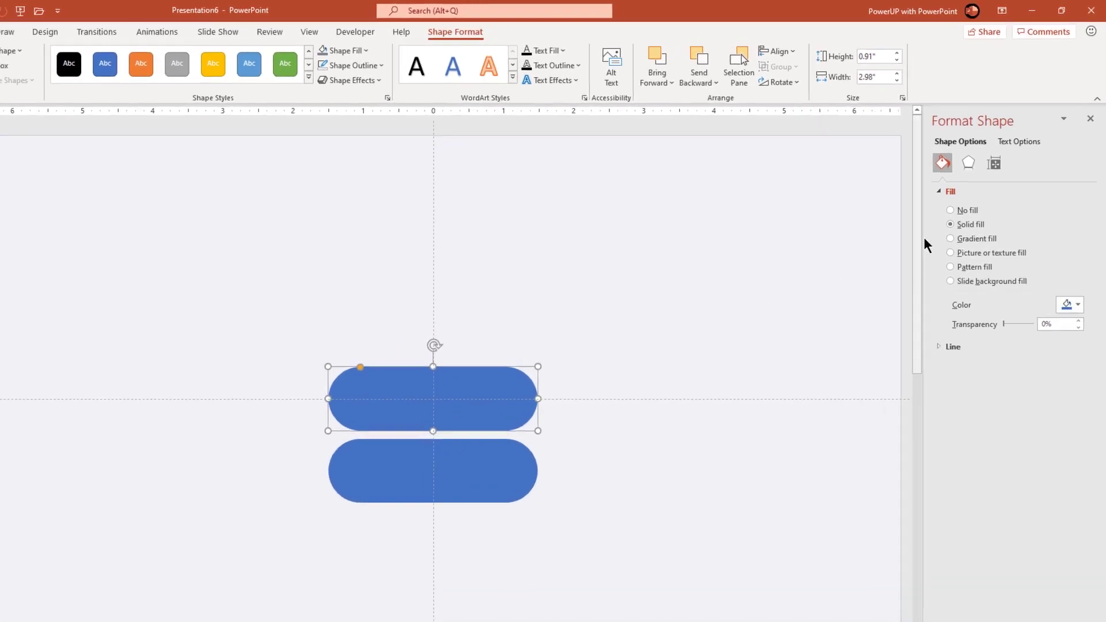
Step: Give the upper pill a white Offset: Top Left outer shadow
click(968, 163)
click(952, 212)
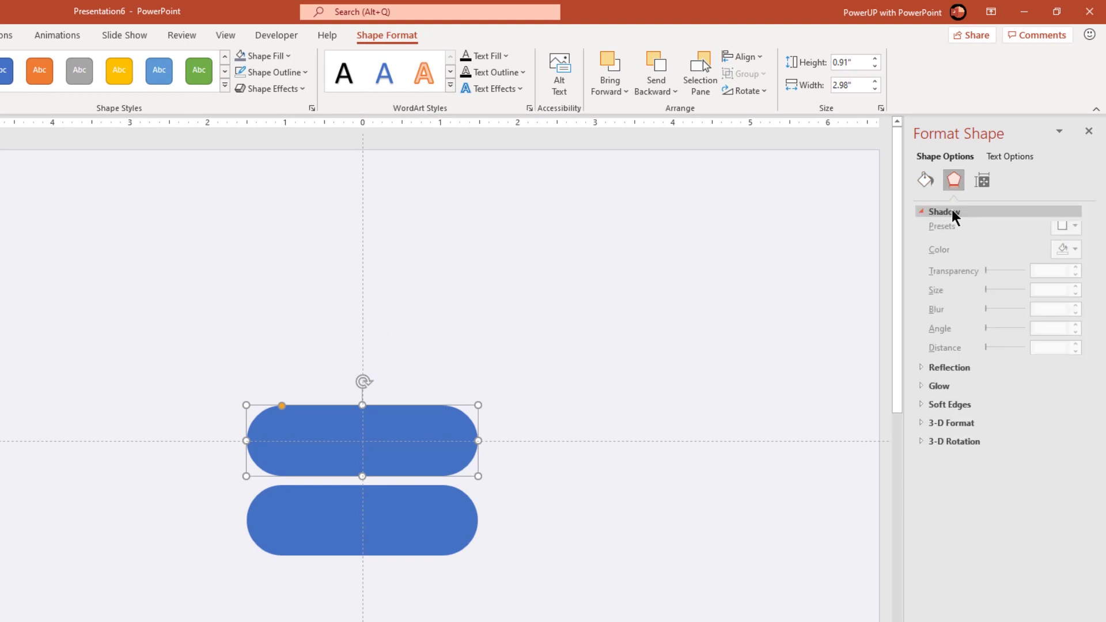
click(1073, 232)
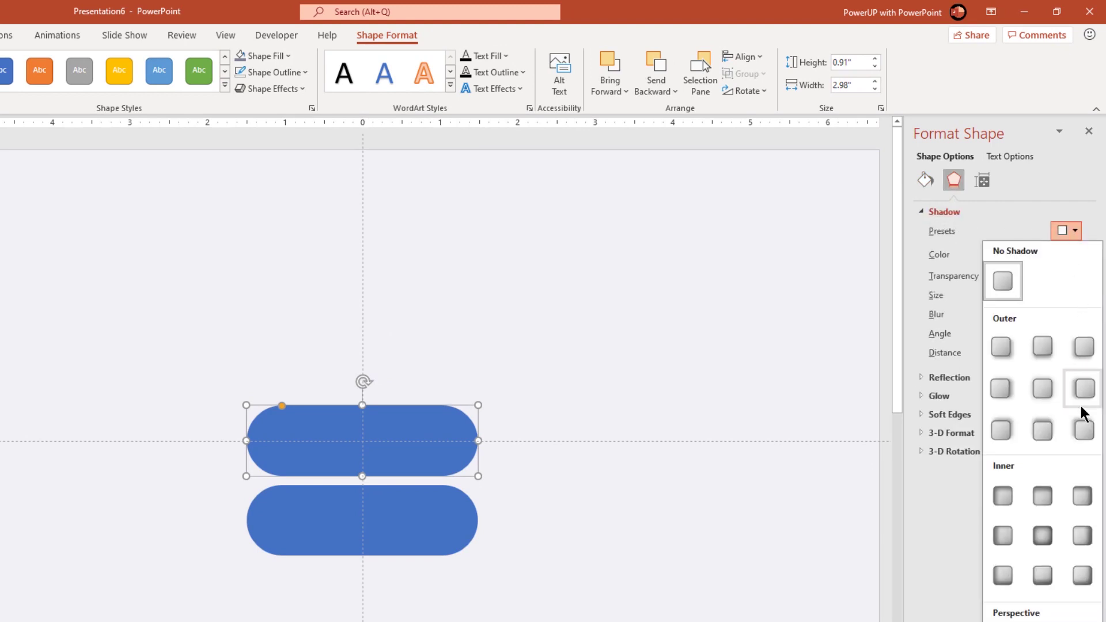
click(1085, 439)
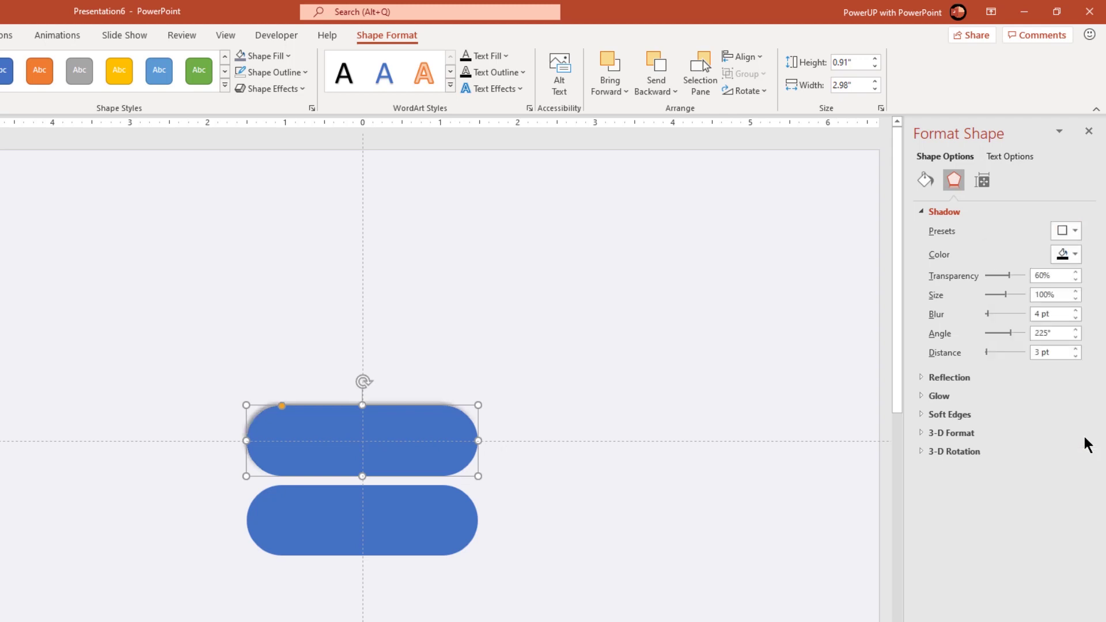
click(1074, 254)
click(987, 291)
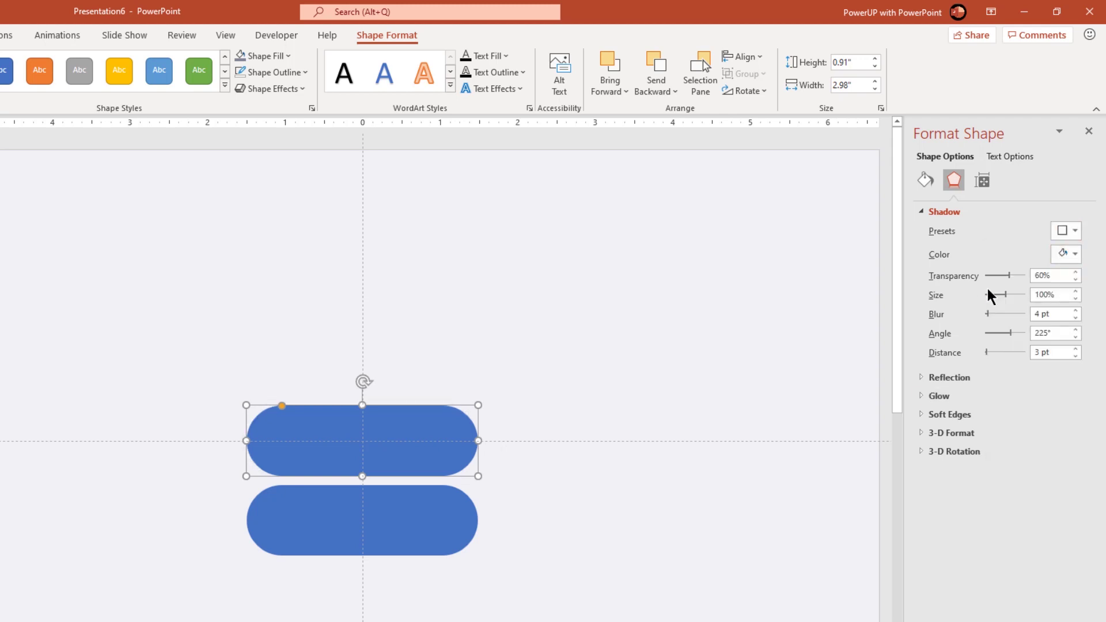
Step: Set that shadow to 50% transparency, 8 pt blur and 8 pt distance
drag(1056, 276, 1035, 279)
text(5)
click(1075, 311)
click(1074, 311)
click(1075, 311)
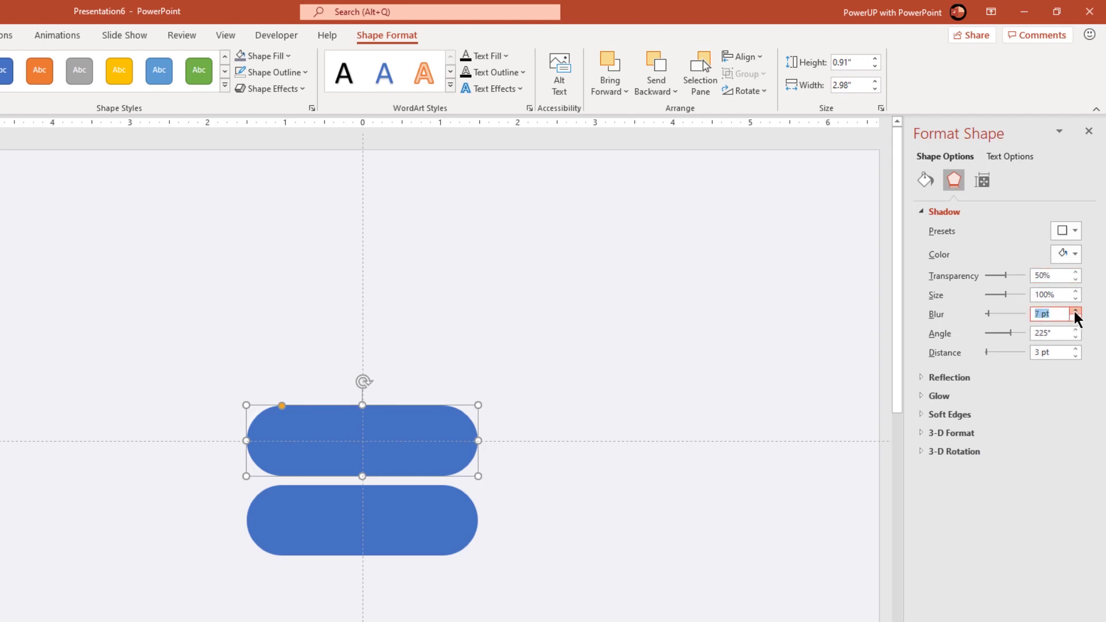
click(1074, 349)
click(1074, 349)
click(1075, 349)
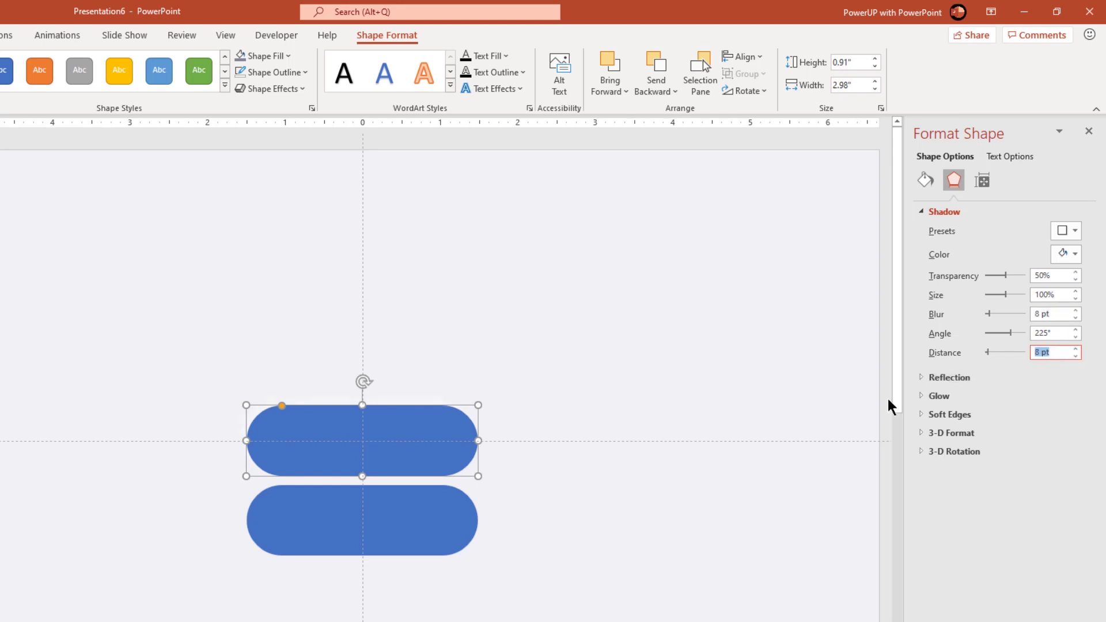
click(423, 524)
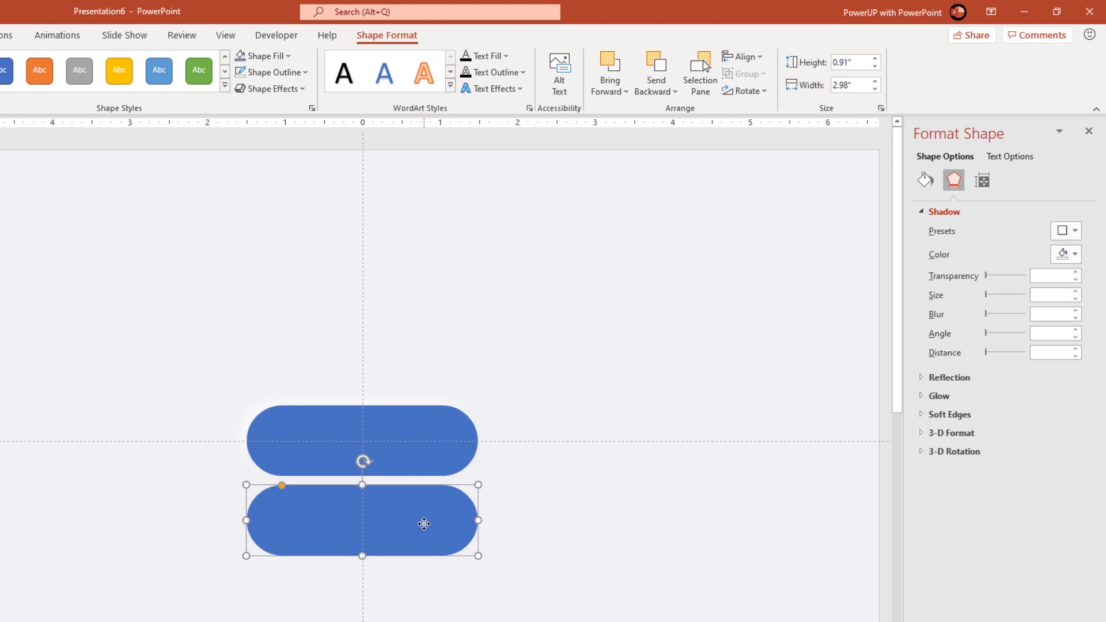
Step: Give the lower pill an Offset: Bottom Right shadow in a custom blue-grey (#8585A9)
click(1066, 230)
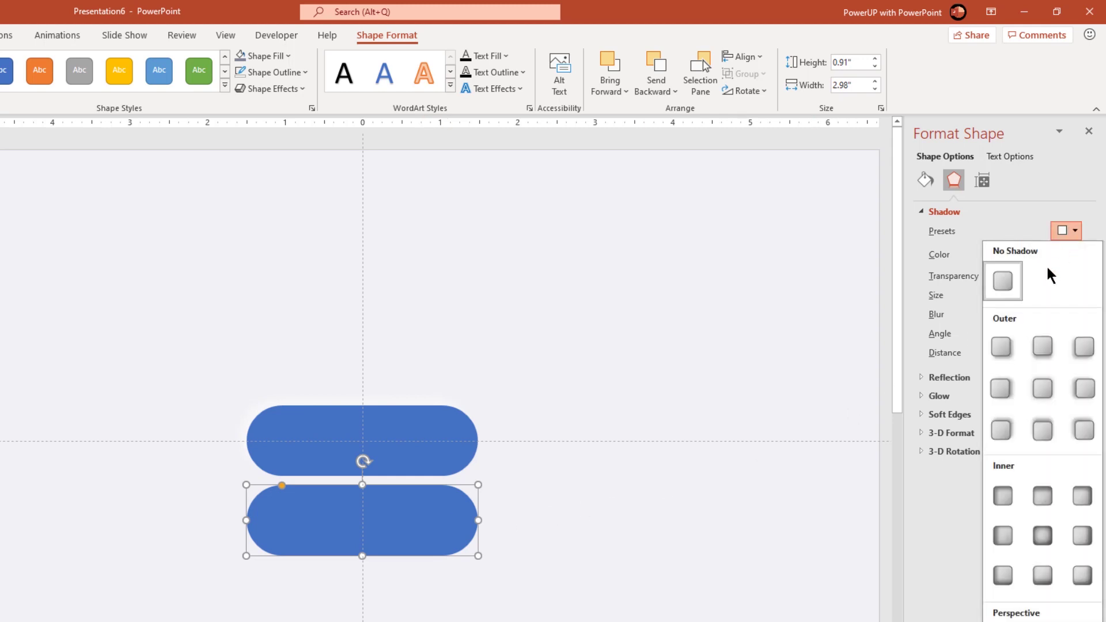
click(1004, 344)
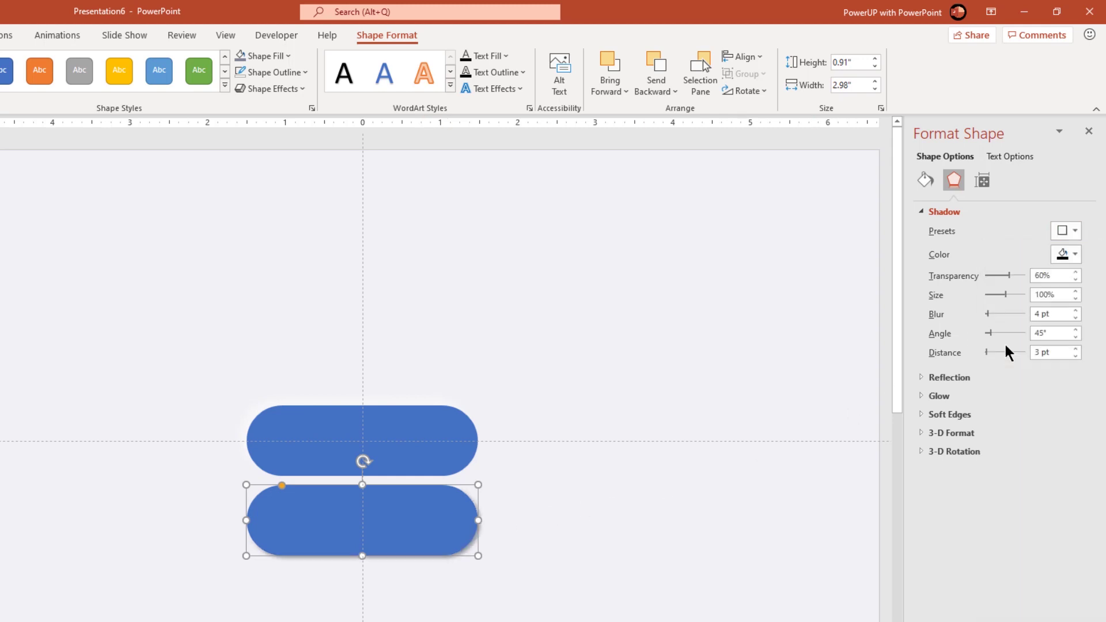
click(1067, 251)
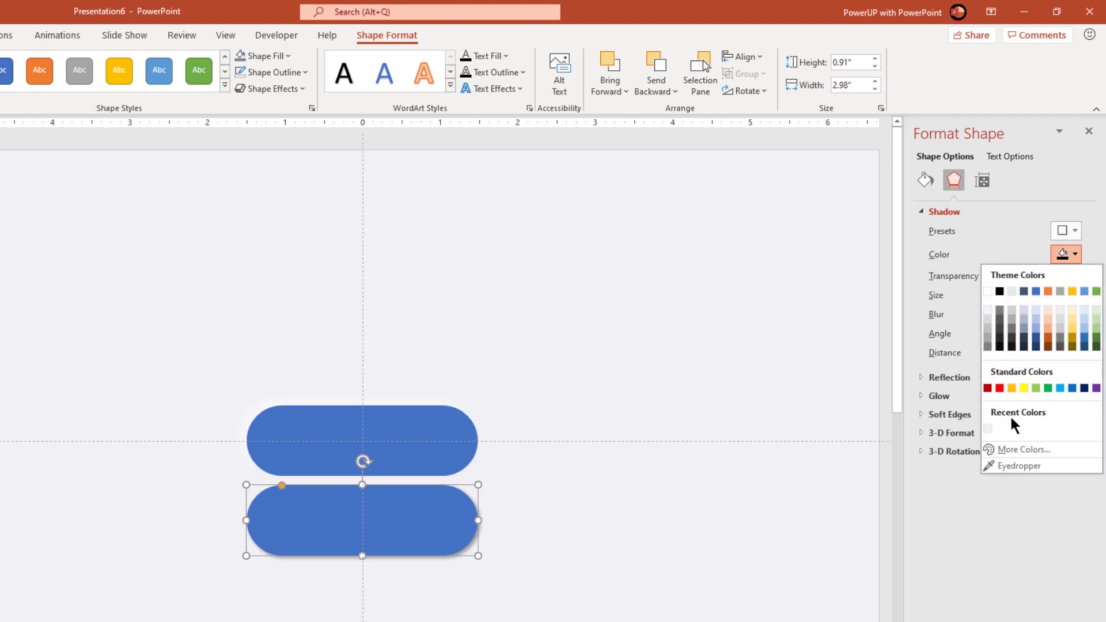
click(988, 425)
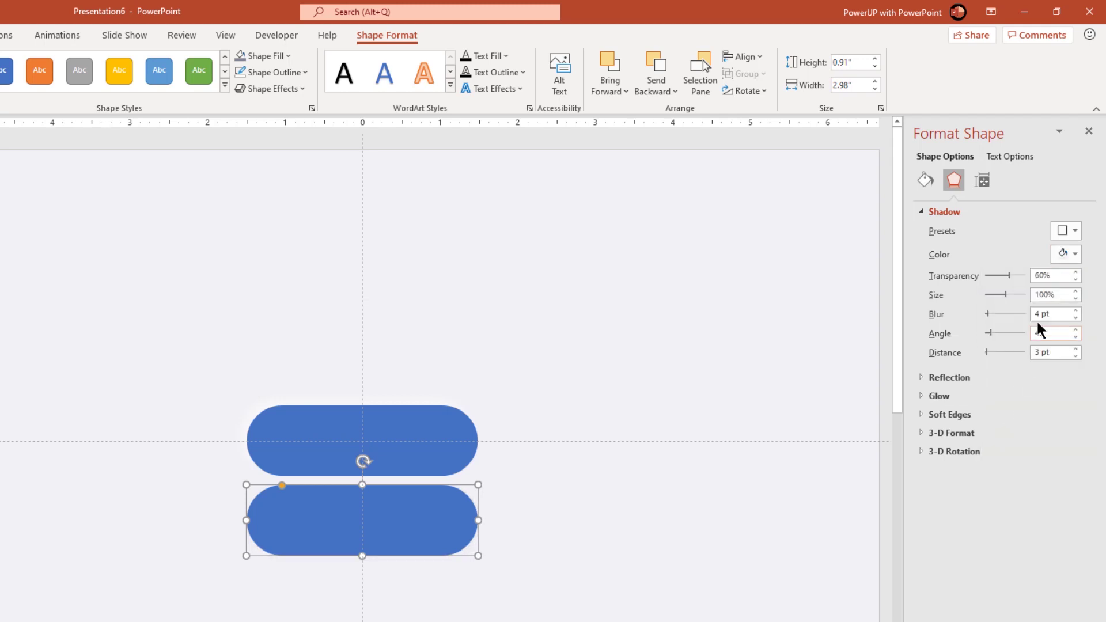
click(1064, 255)
click(1012, 448)
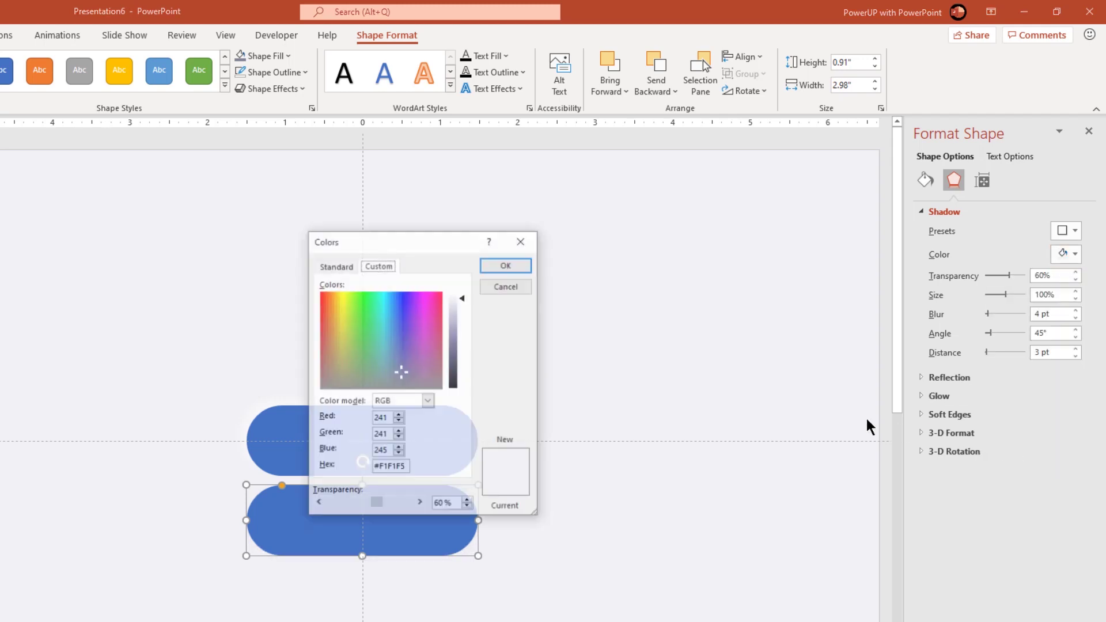
click(457, 329)
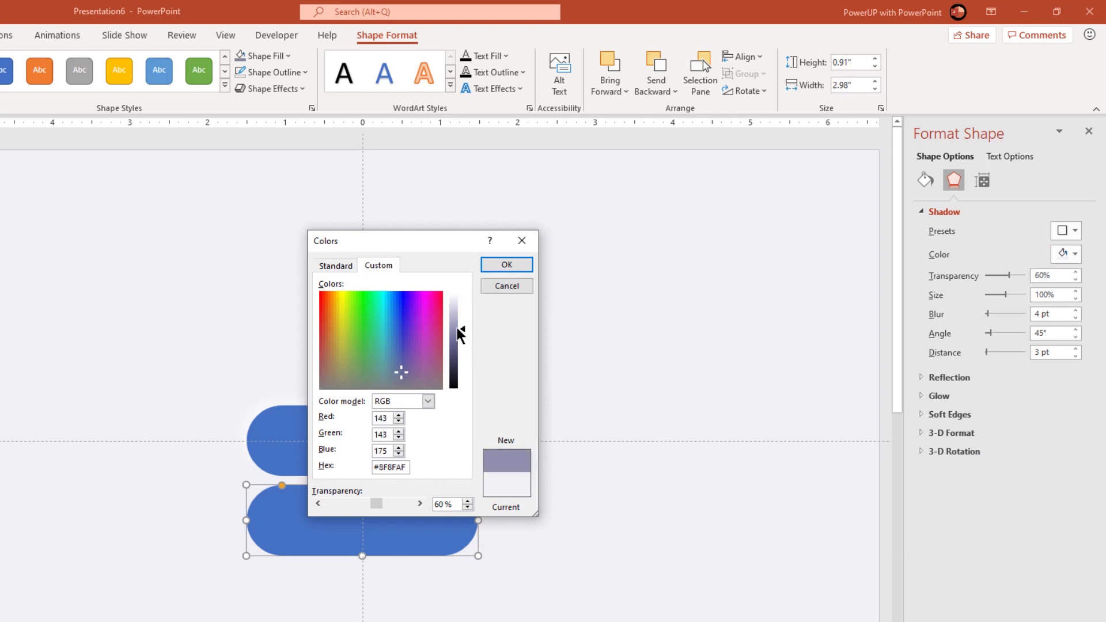
drag(457, 330, 458, 330)
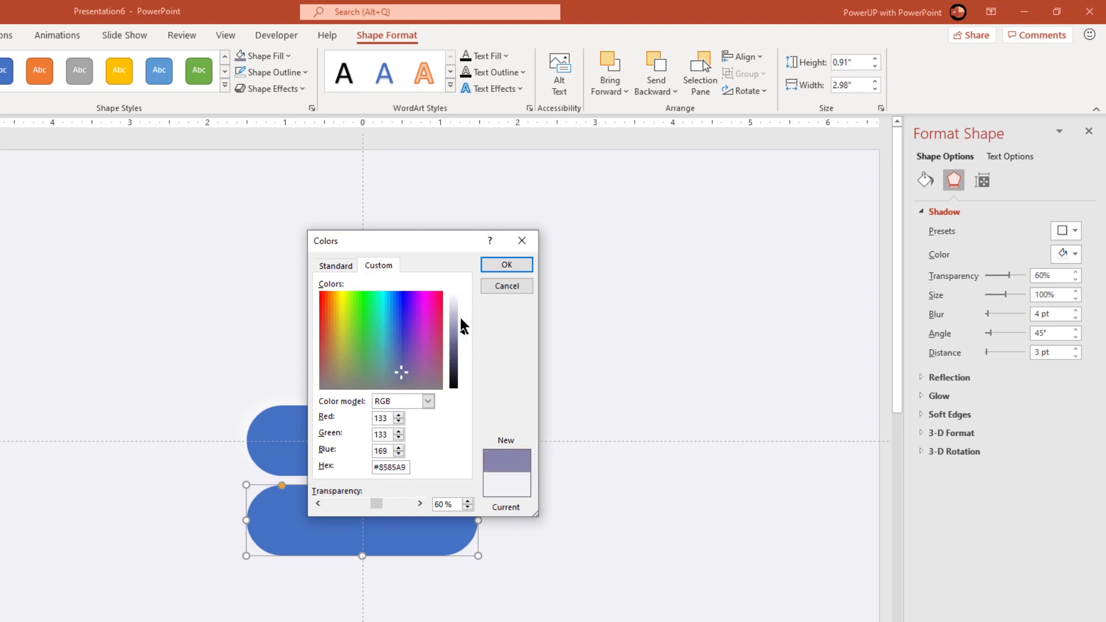
click(501, 265)
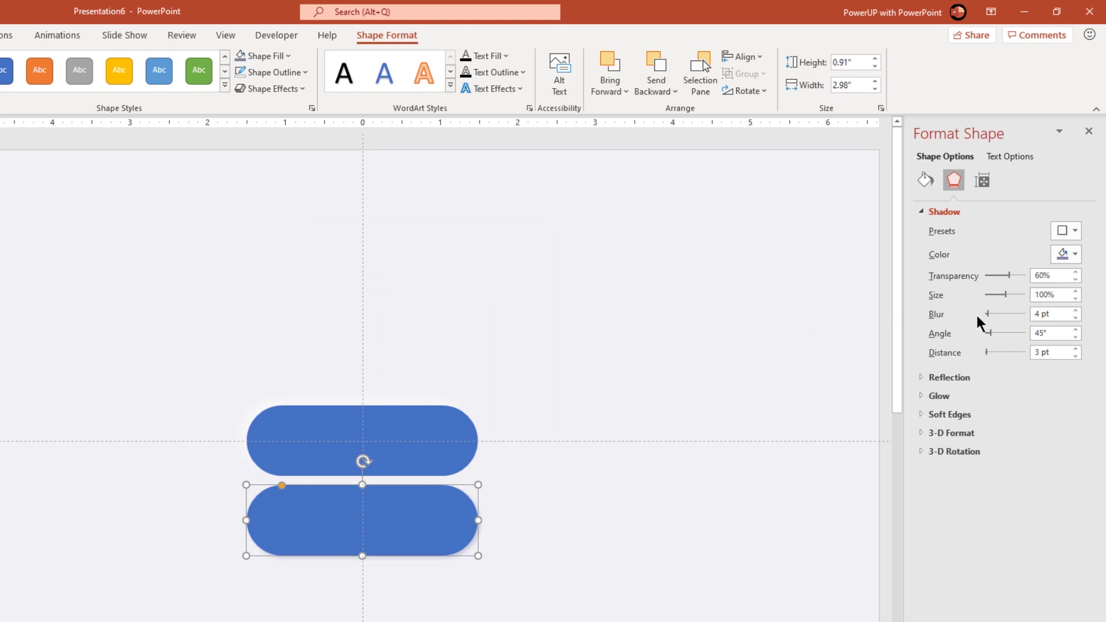
Step: Set the lower shadow to 50% transparency, 8 pt blur and 8 pt distance
drag(1052, 275, 1034, 282)
text(50)
key(Return)
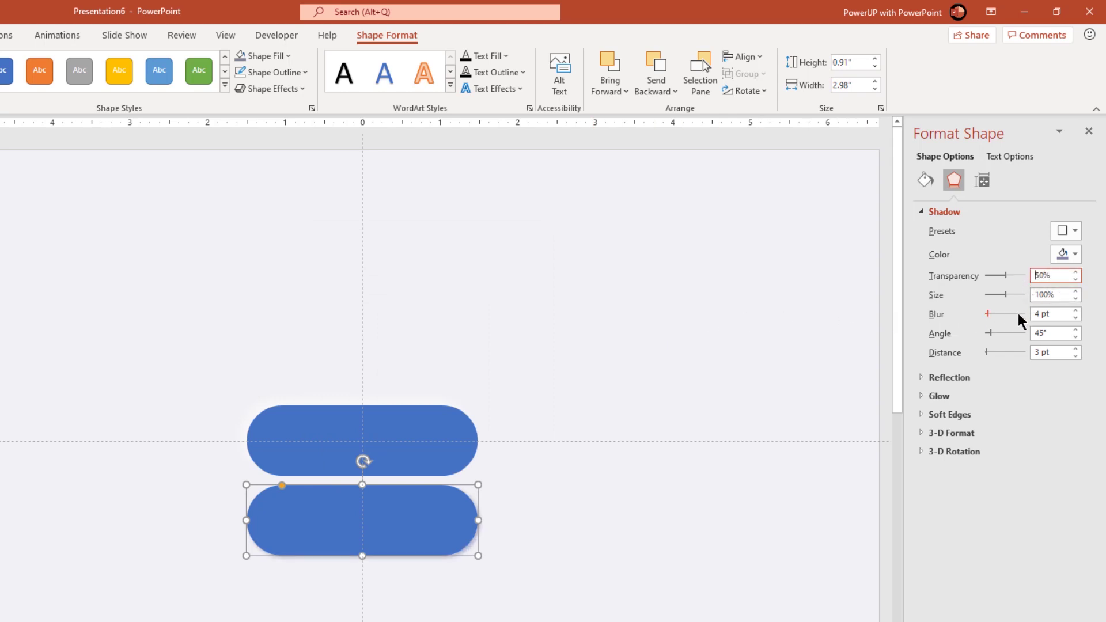
click(1074, 311)
click(1075, 347)
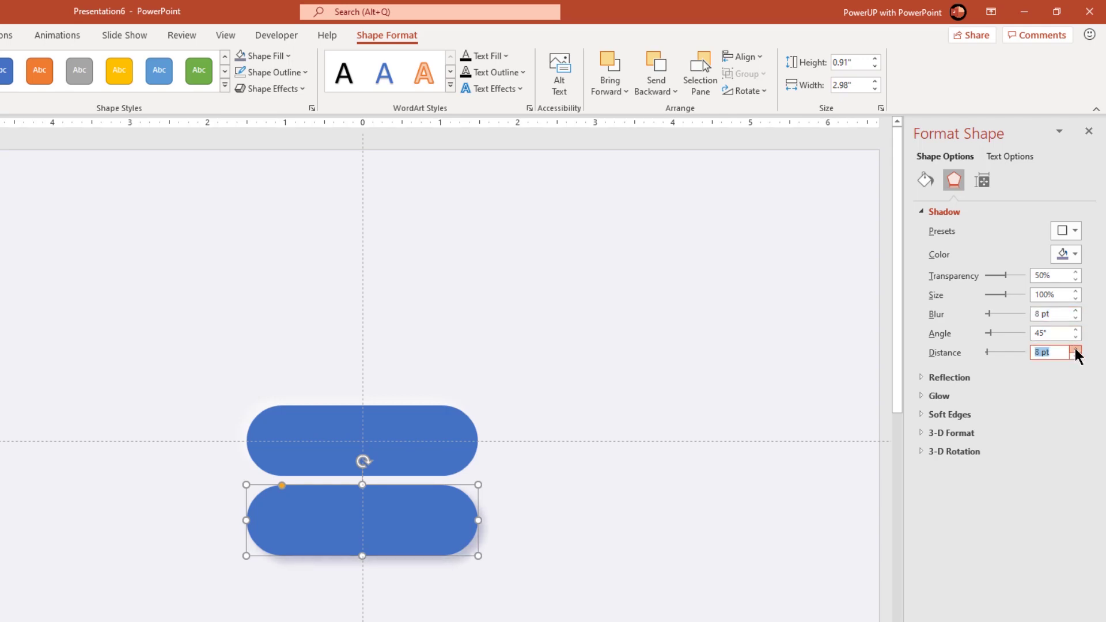
click(679, 540)
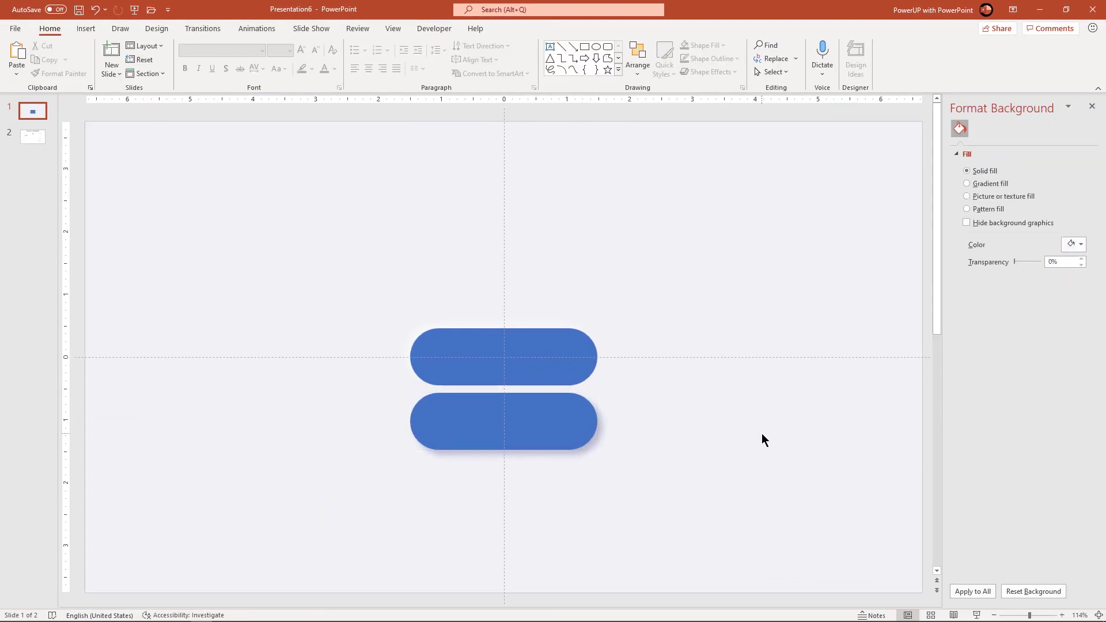
Step: Fill both pills with the recently used light background colour
click(540, 349)
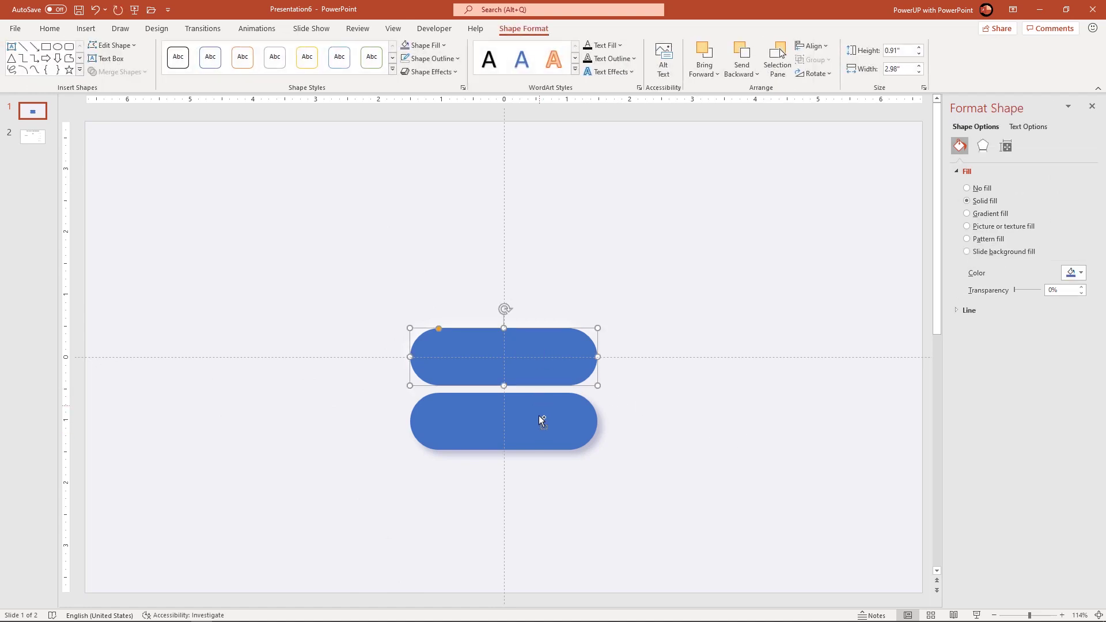
shift+click(537, 419)
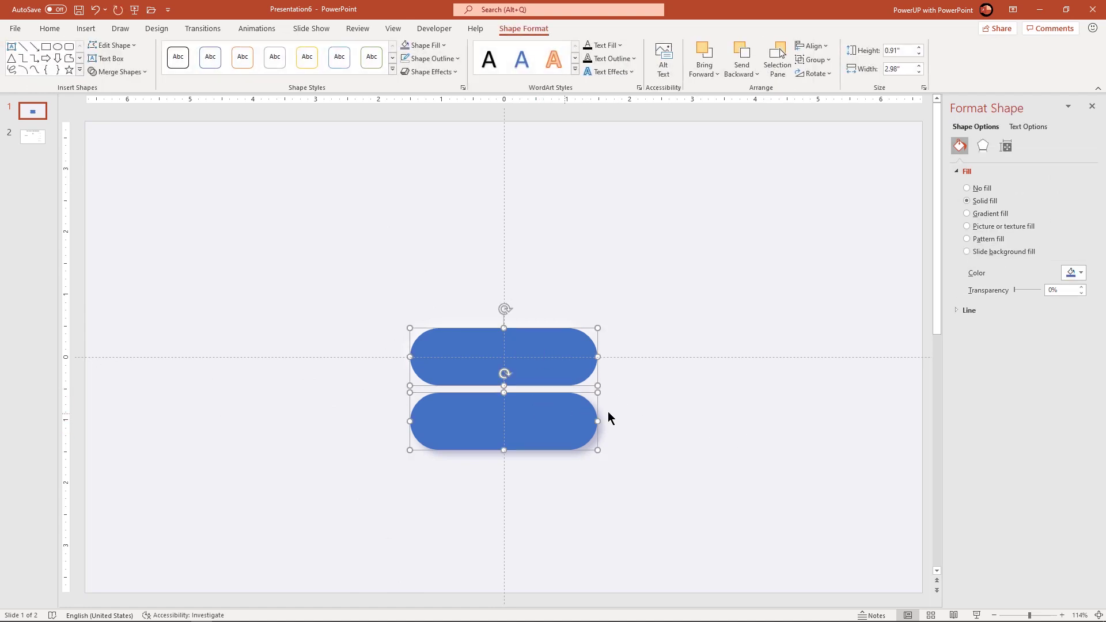
click(1073, 273)
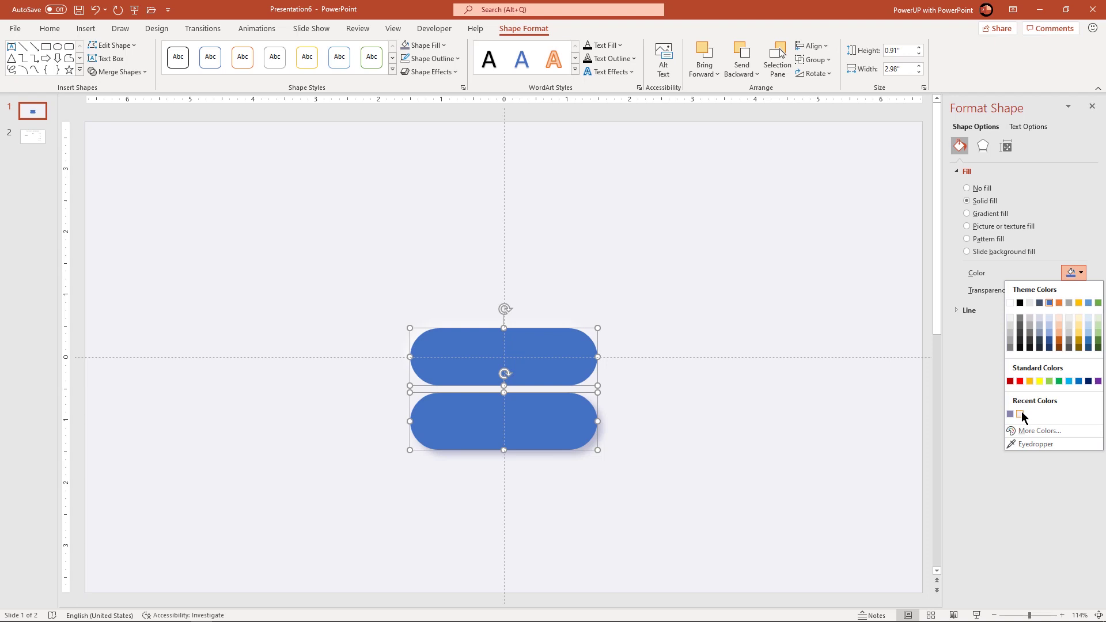
click(1019, 414)
click(727, 444)
Step: Rearrange the pills so one sits directly below the other
drag(520, 433, 519, 367)
click(592, 436)
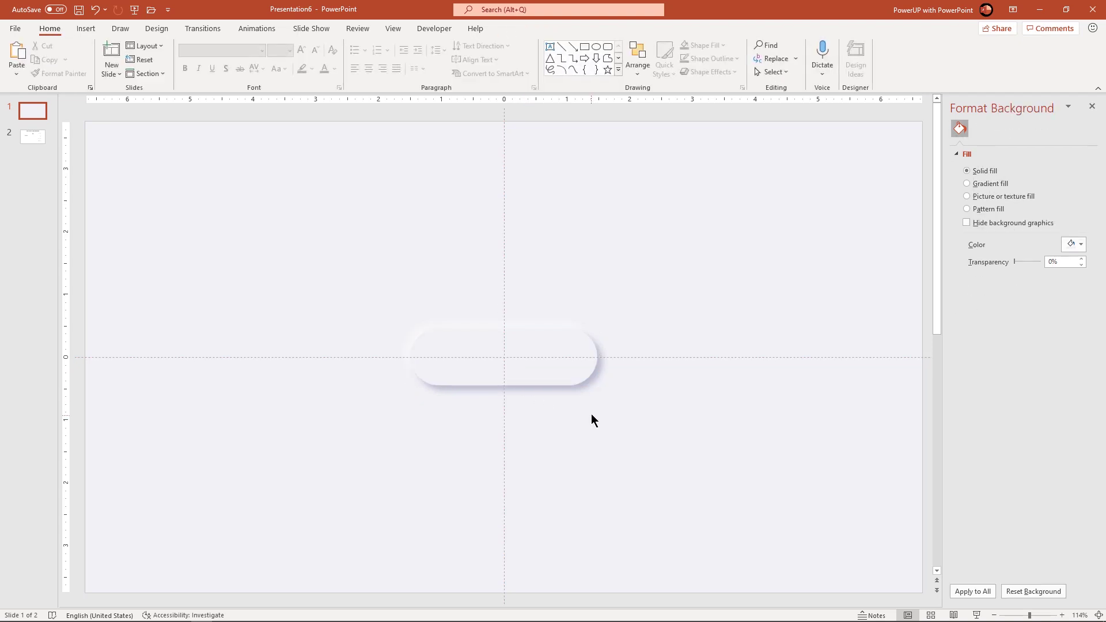
drag(537, 369, 534, 432)
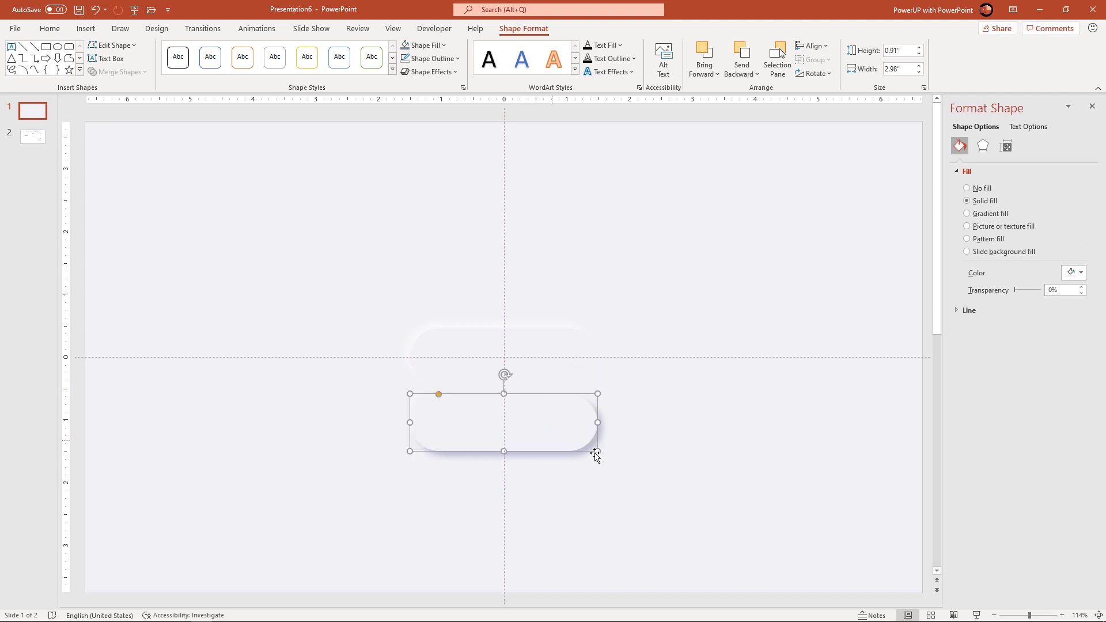
click(635, 465)
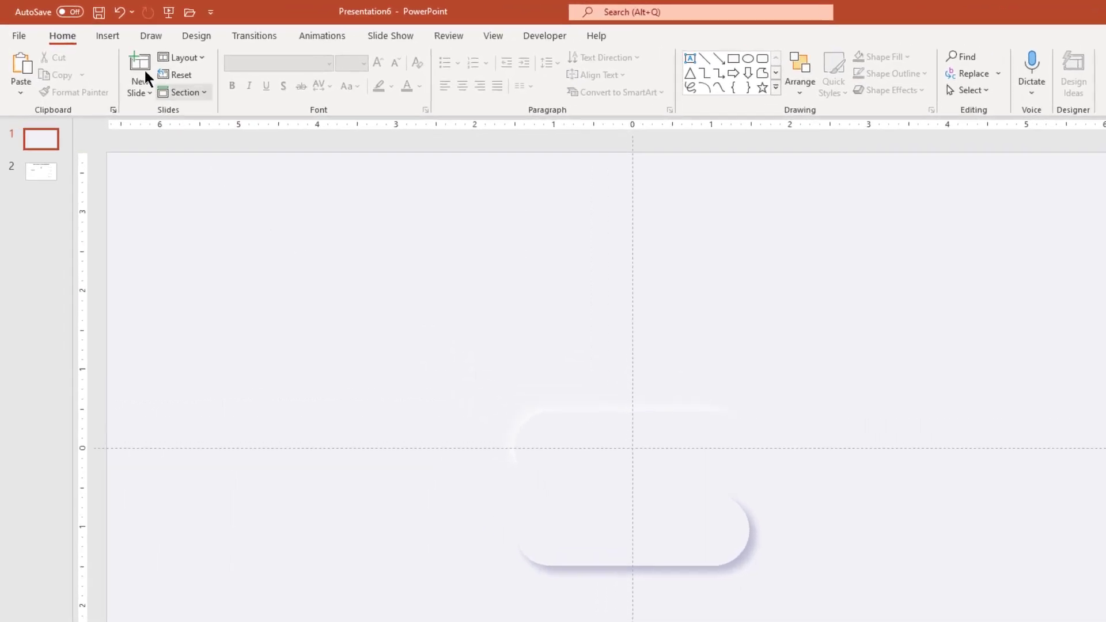
Step: Draw a small 0.36-inch blue circle to the right of the upper pill
click(112, 36)
click(247, 95)
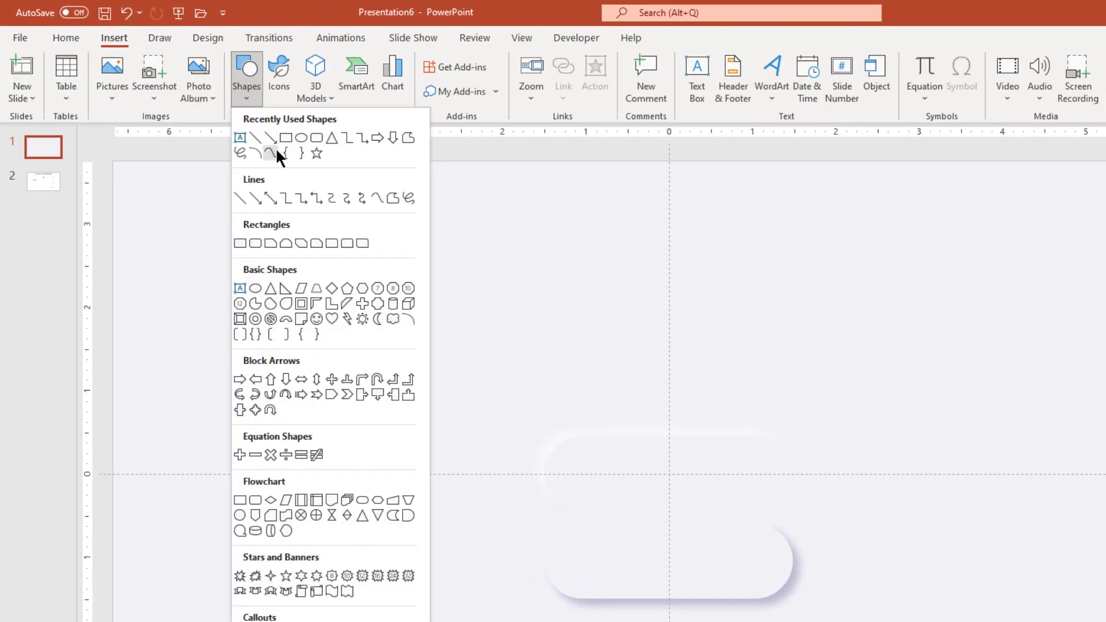
click(296, 138)
drag(844, 445, 865, 465)
drag(658, 353, 665, 357)
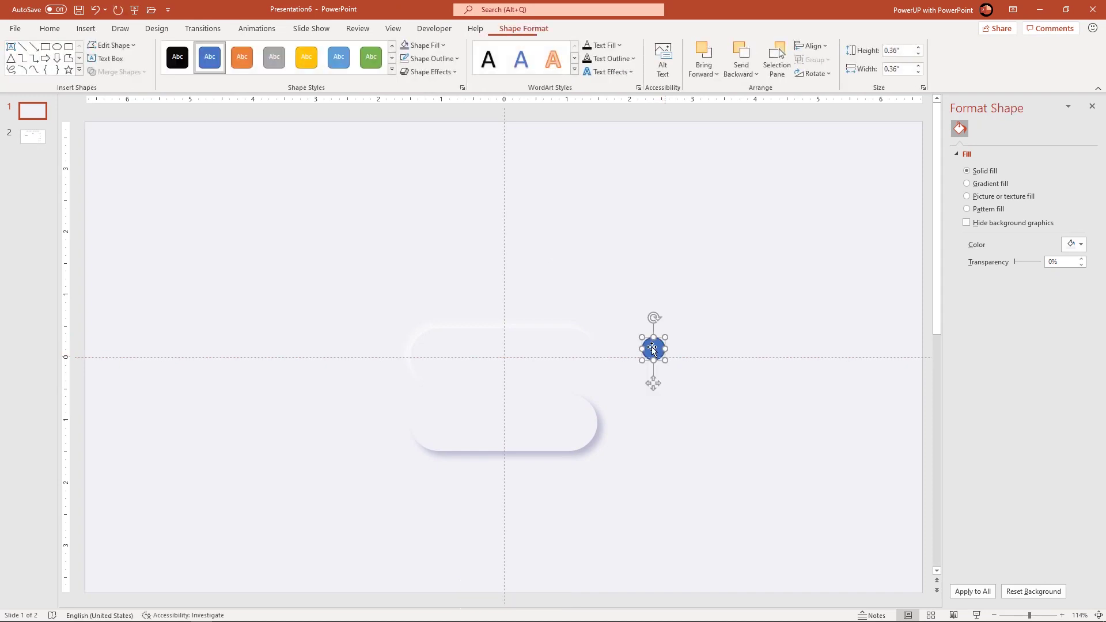
click(435, 58)
Step: Remove the circle's outline and place a duplicate just below it
click(427, 217)
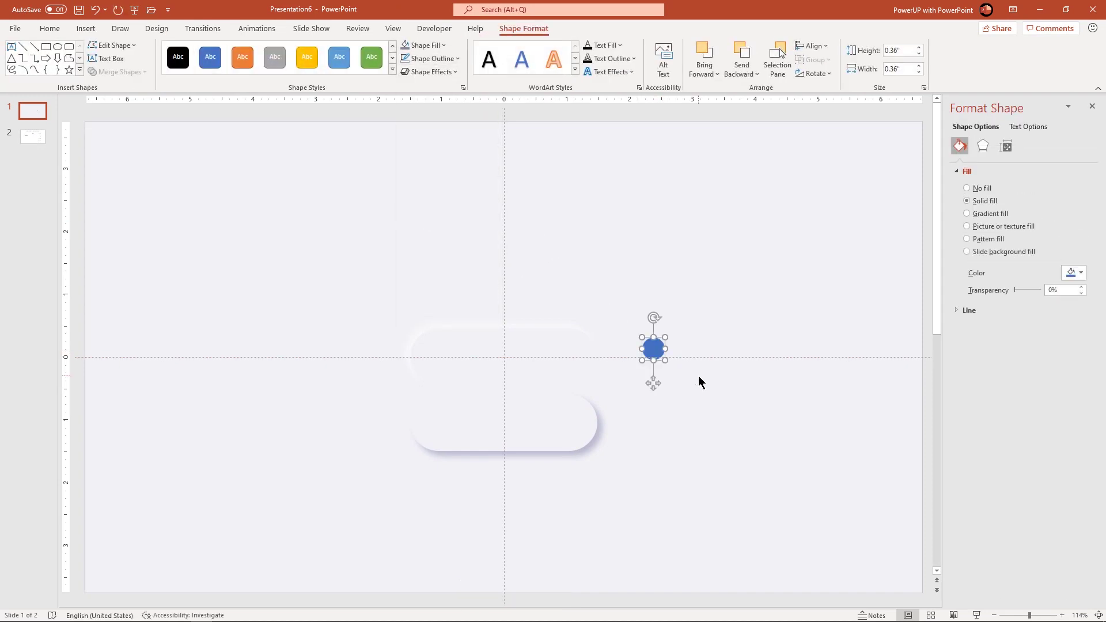
key(ctrl+d)
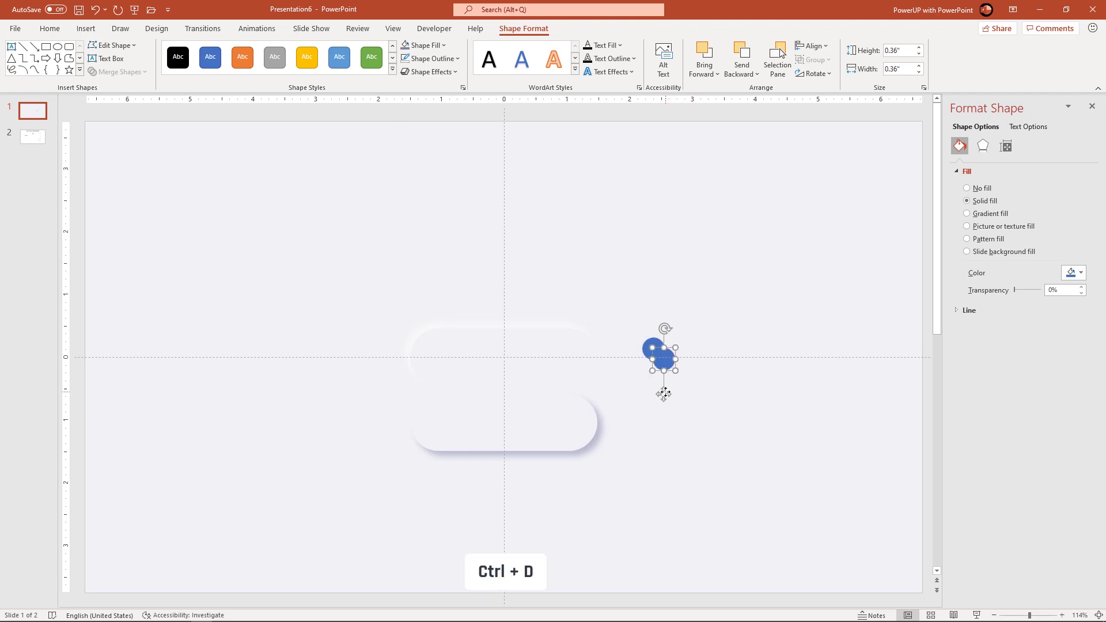
drag(662, 362, 656, 388)
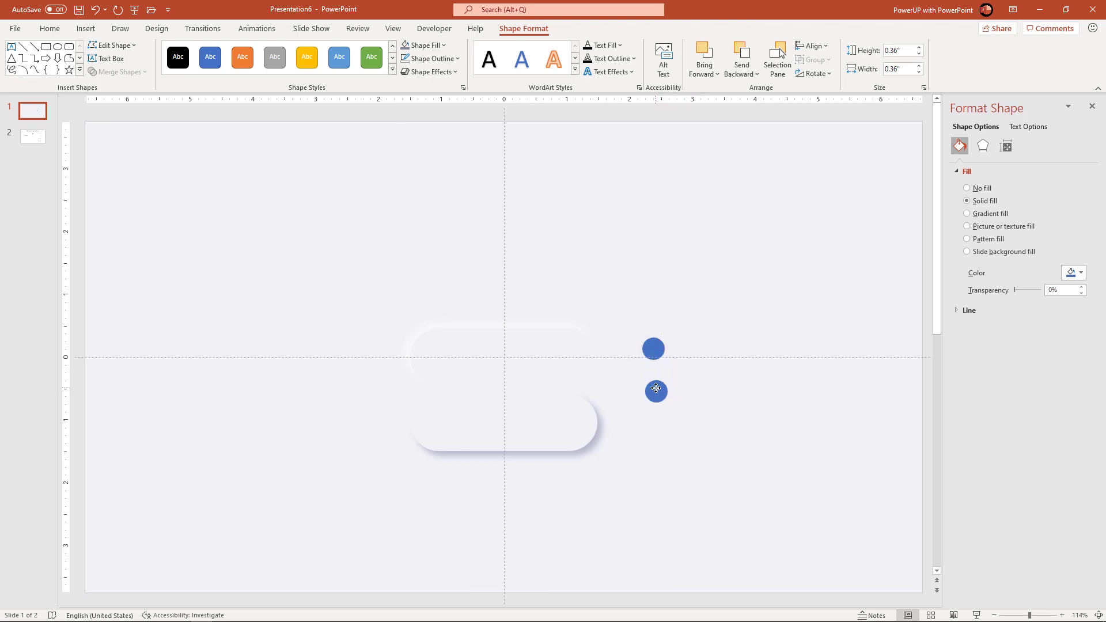
click(691, 393)
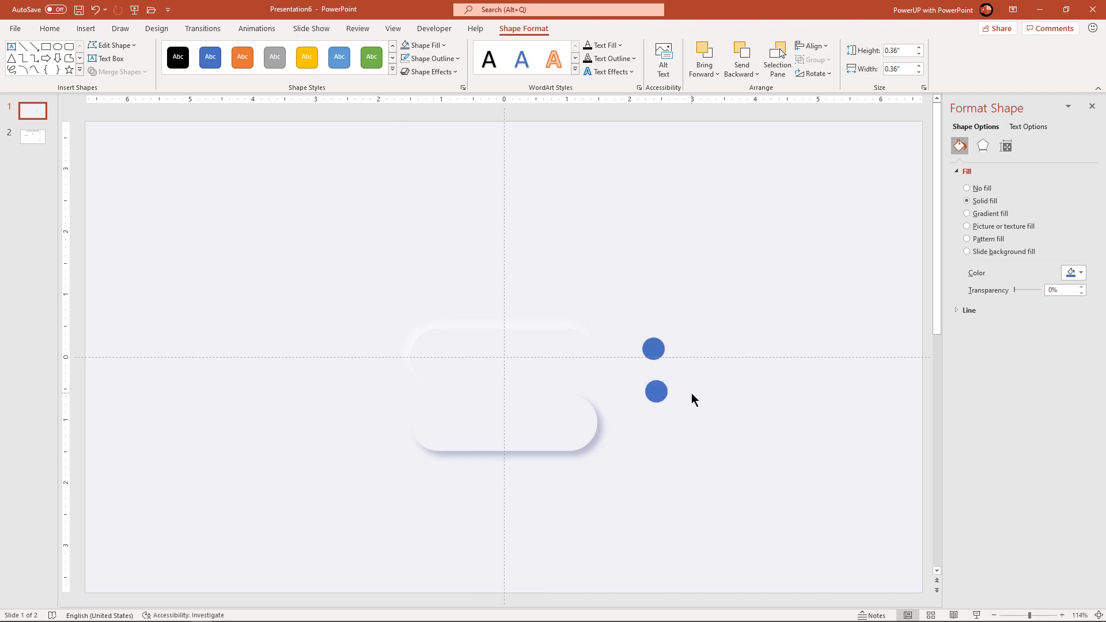
Step: Use Format Painter to copy each pill's fill and shadow onto the matching circle
click(437, 350)
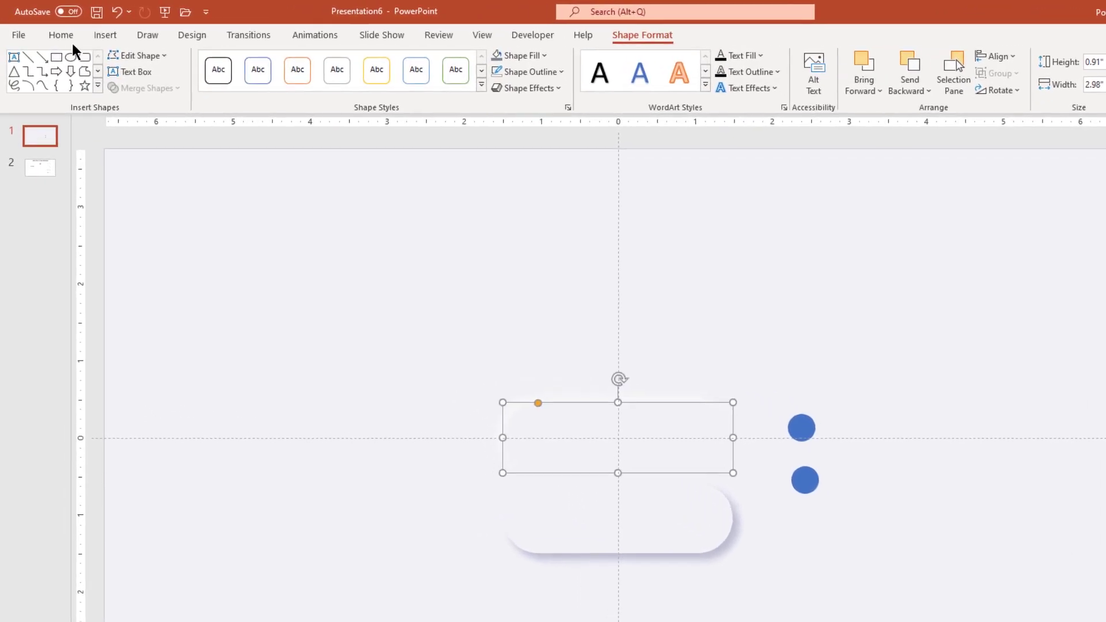
click(68, 37)
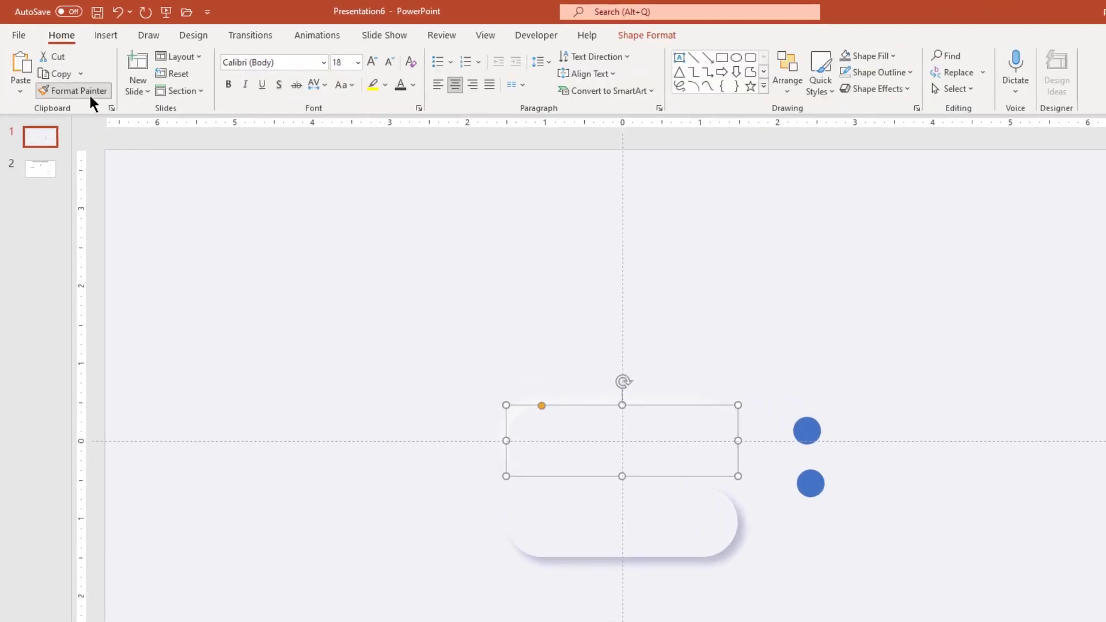
click(90, 95)
click(806, 429)
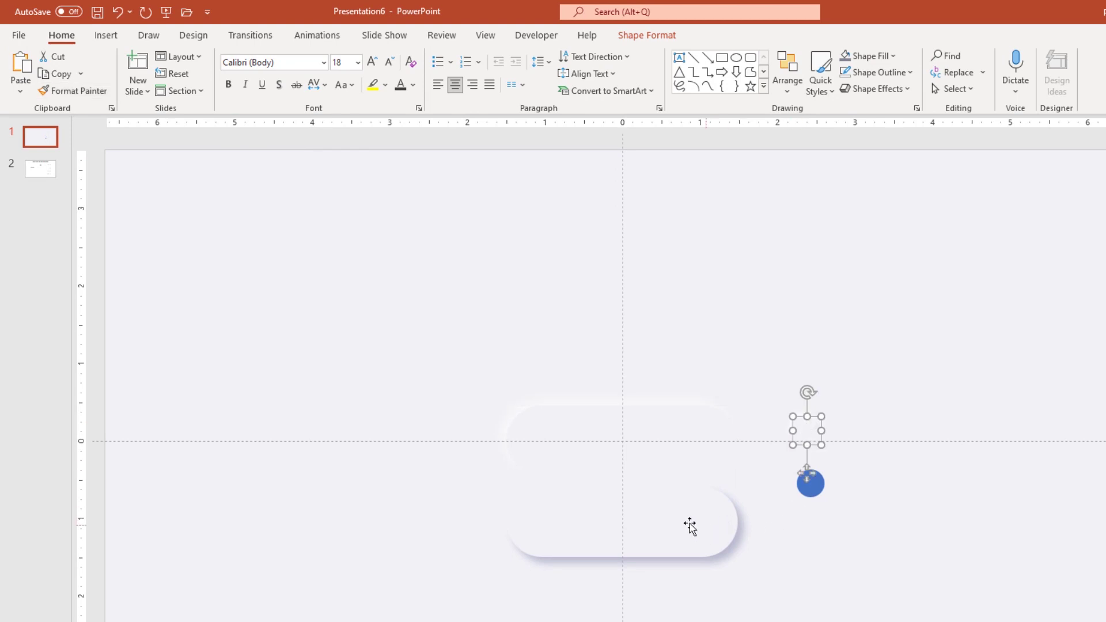
click(670, 518)
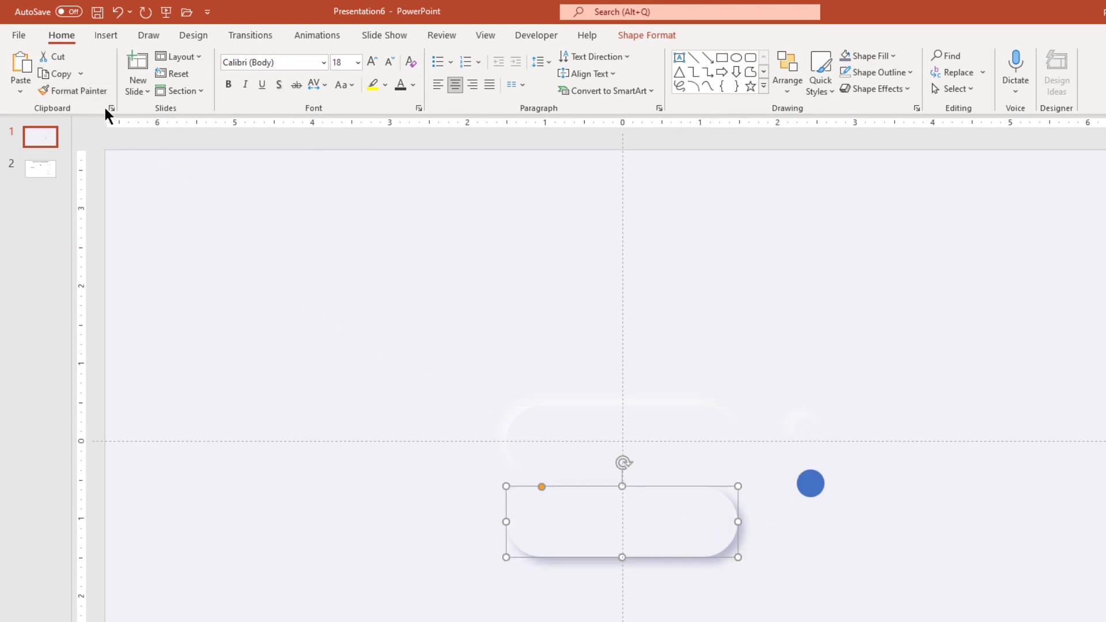
click(80, 92)
click(809, 482)
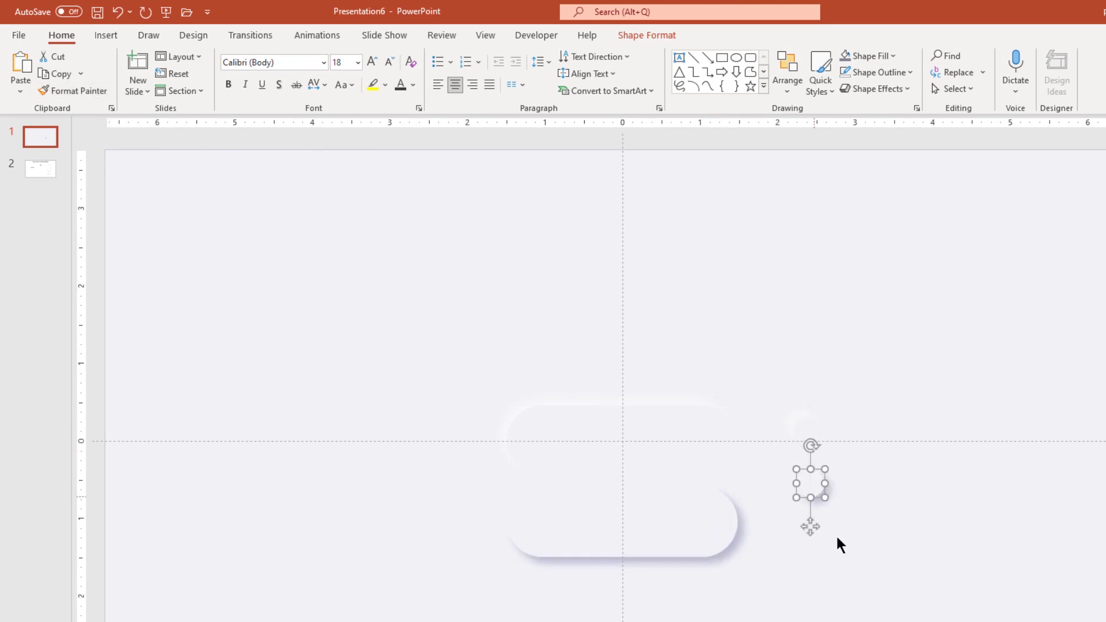
click(633, 529)
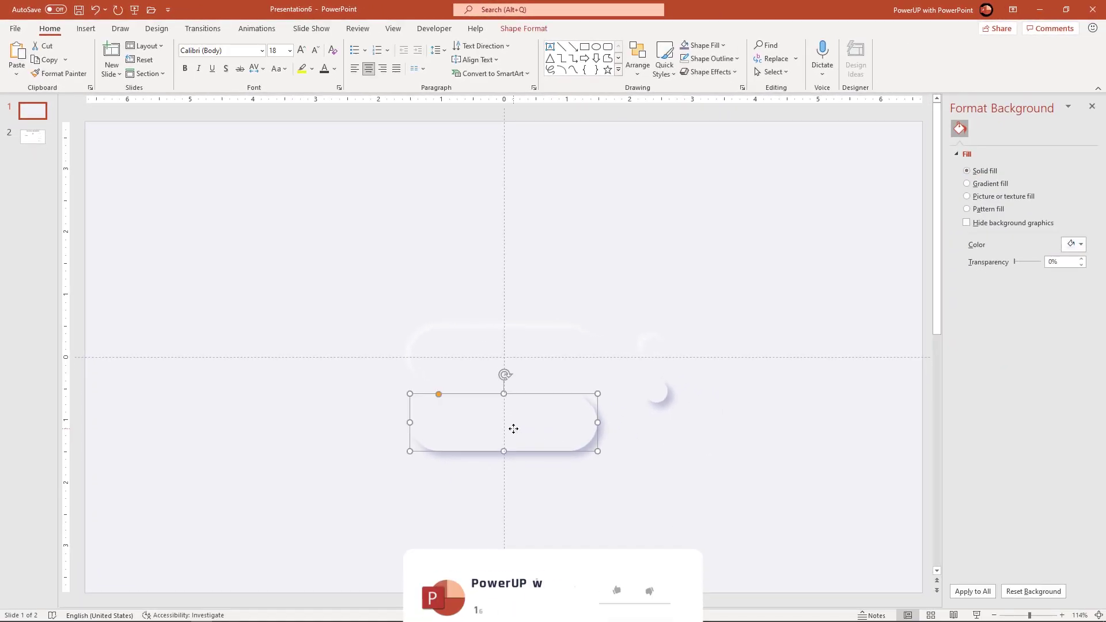
Step: Stack the two pills into one, move it upper left, and align a circle beside it
drag(516, 432, 517, 363)
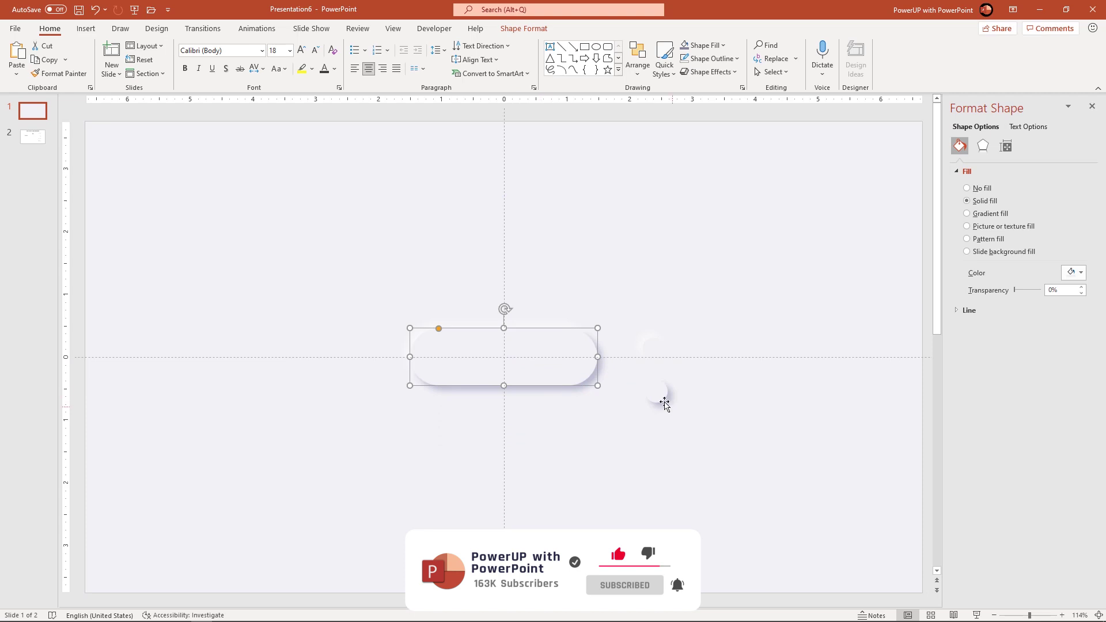
drag(656, 394, 655, 352)
drag(378, 294, 614, 473)
drag(499, 358, 267, 233)
drag(706, 444, 352, 227)
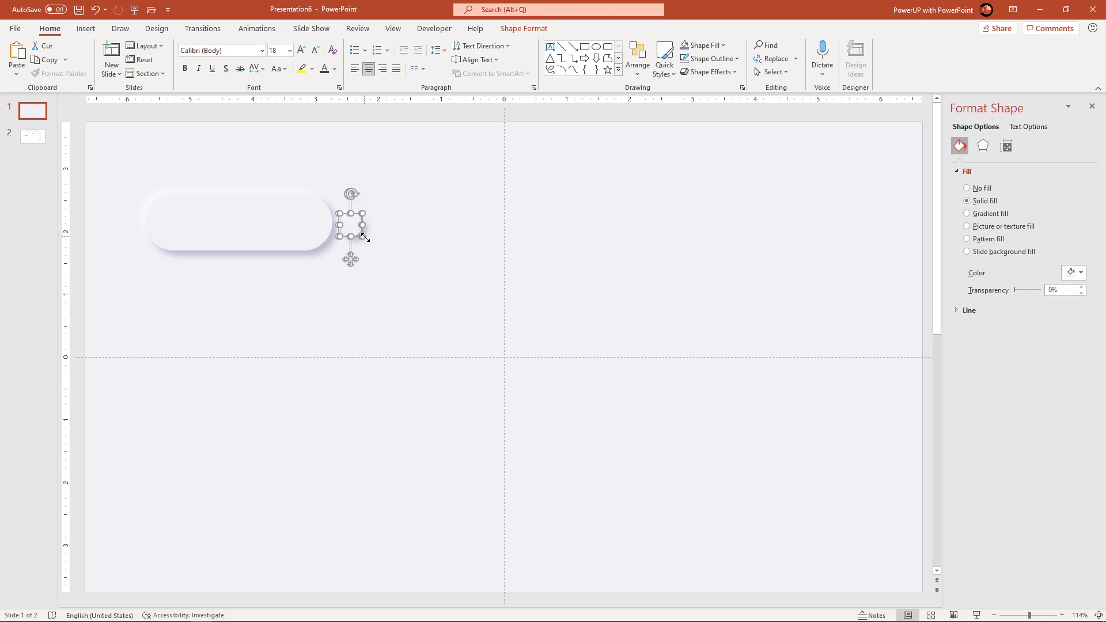
click(379, 265)
drag(352, 225, 350, 226)
click(396, 260)
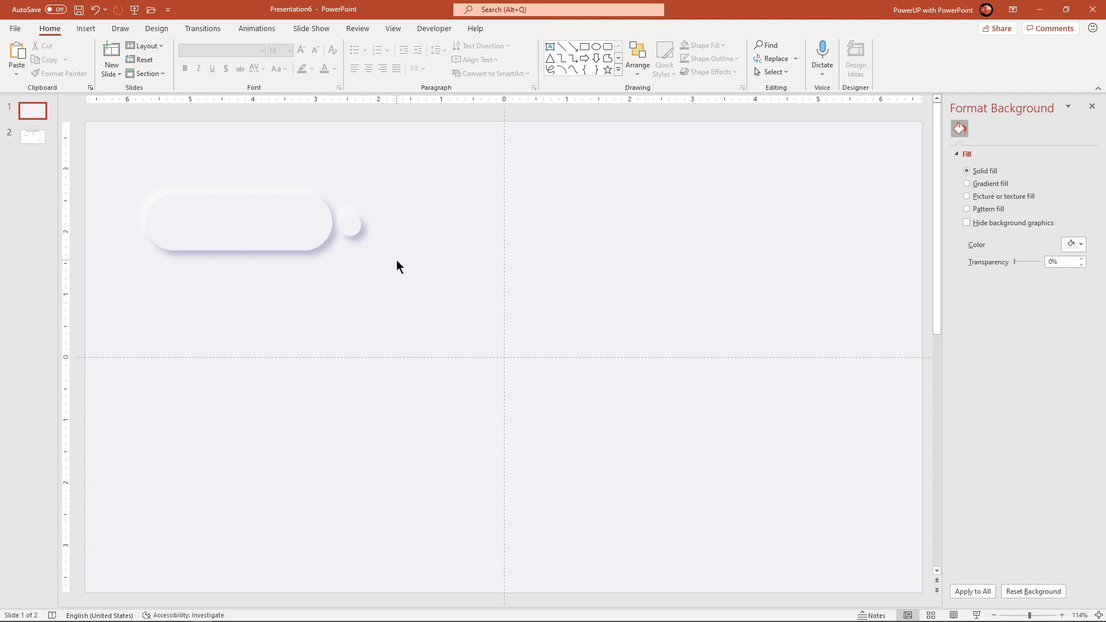
Step: Duplicate the small circle and park the spare copy in the top-left corner
drag(402, 263, 114, 185)
key(ctrl+d)
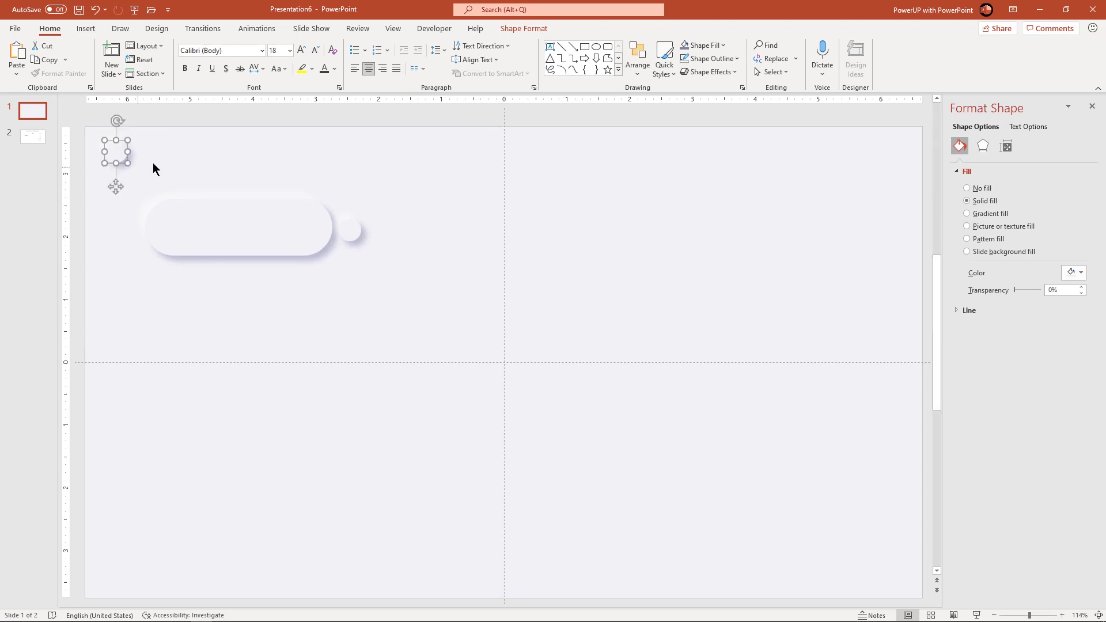
click(137, 161)
click(116, 146)
drag(116, 146, 147, 142)
click(233, 178)
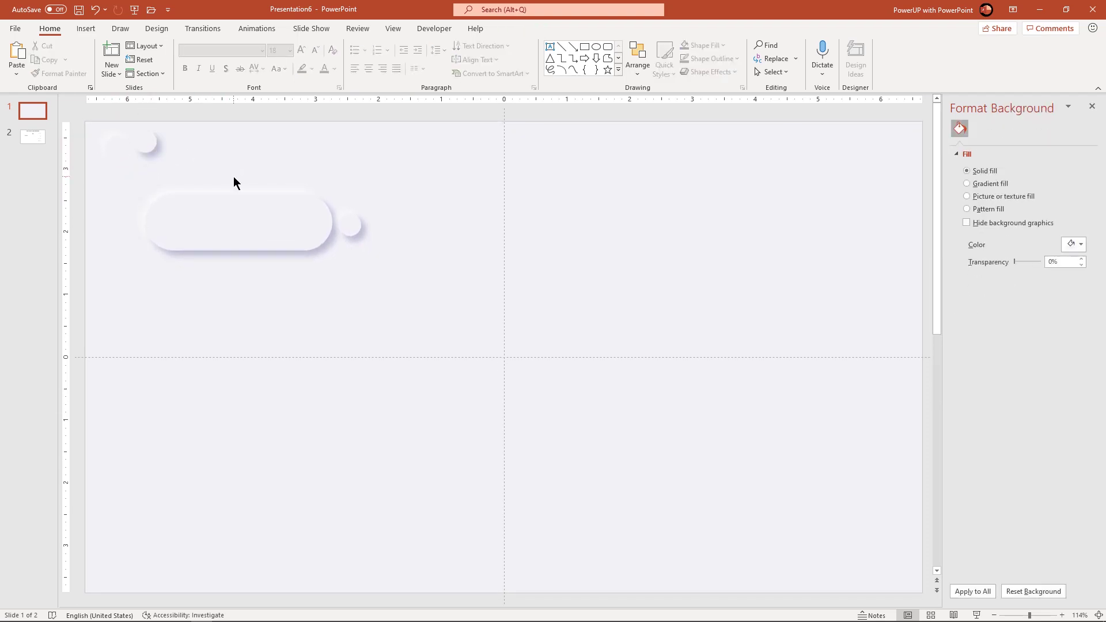
drag(434, 302, 129, 180)
Step: Group the pill with its circle knob
right_click(218, 224)
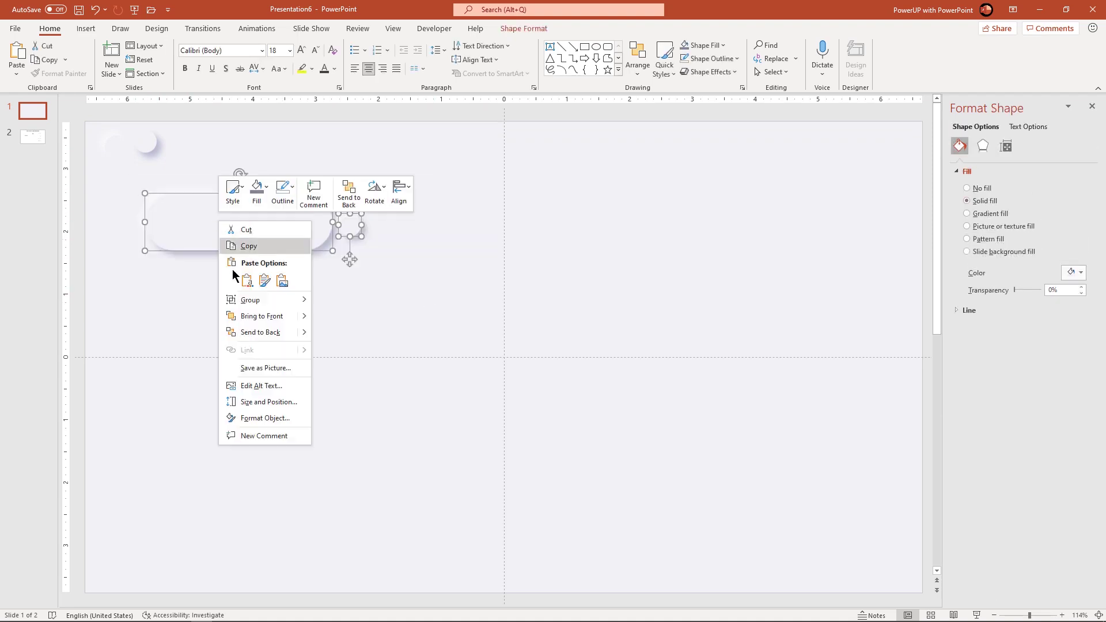
mouse_move(247, 299)
click(335, 306)
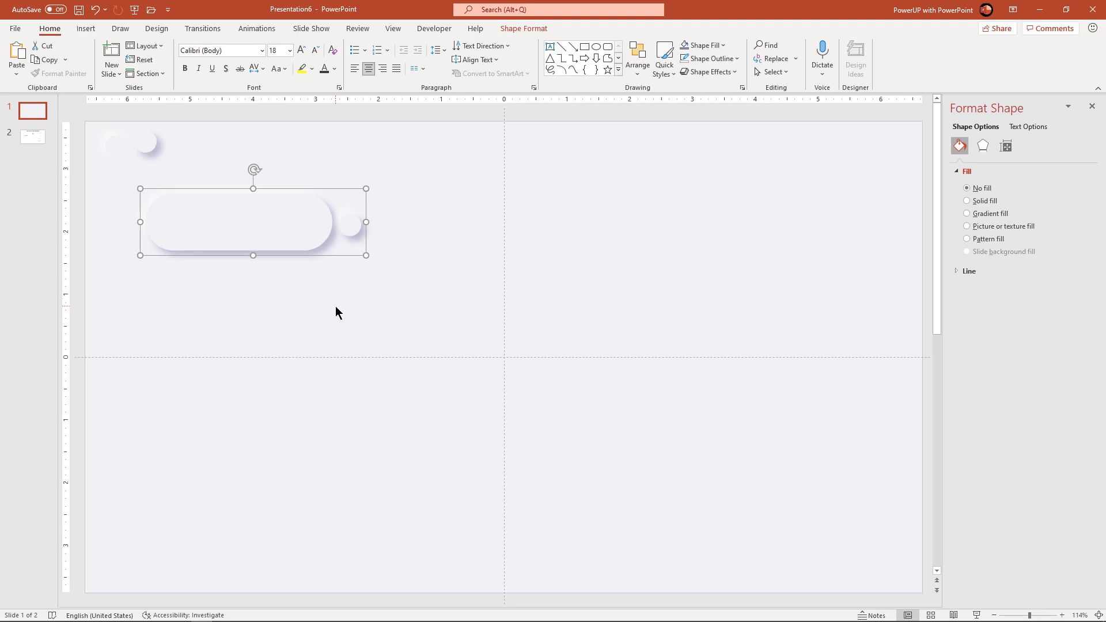
Step: Make three evenly spaced copies below it, then shift all four rows right and down
key(ctrl+d)
drag(277, 236, 263, 307)
key(ctrl+d)
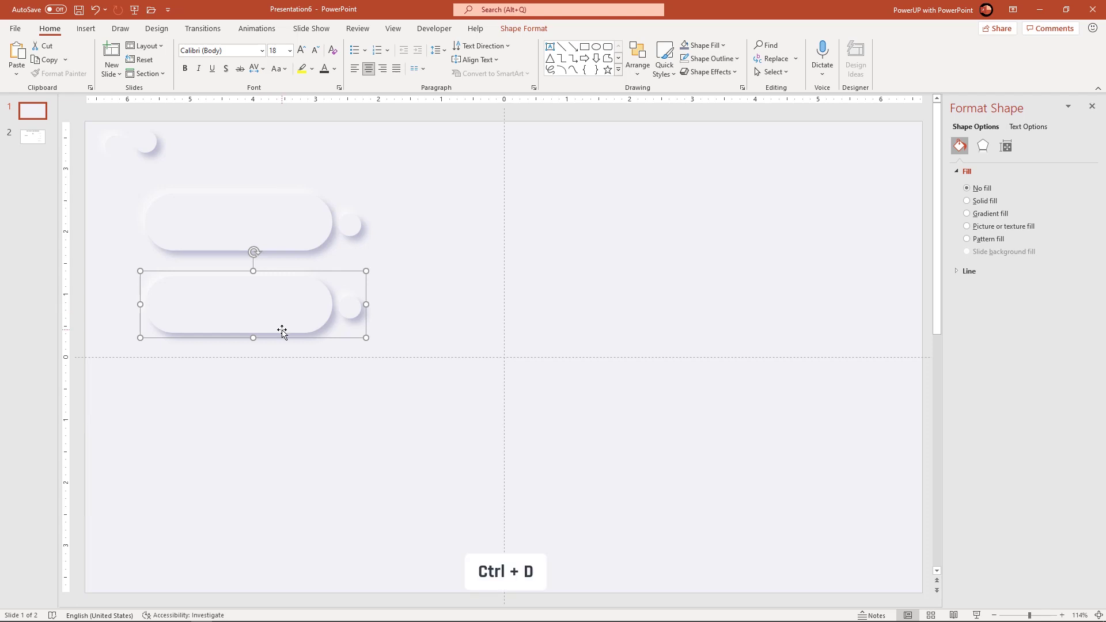
key(ctrl+d)
key(ctrl+d)
drag(419, 525, 104, 179)
drag(223, 227, 243, 256)
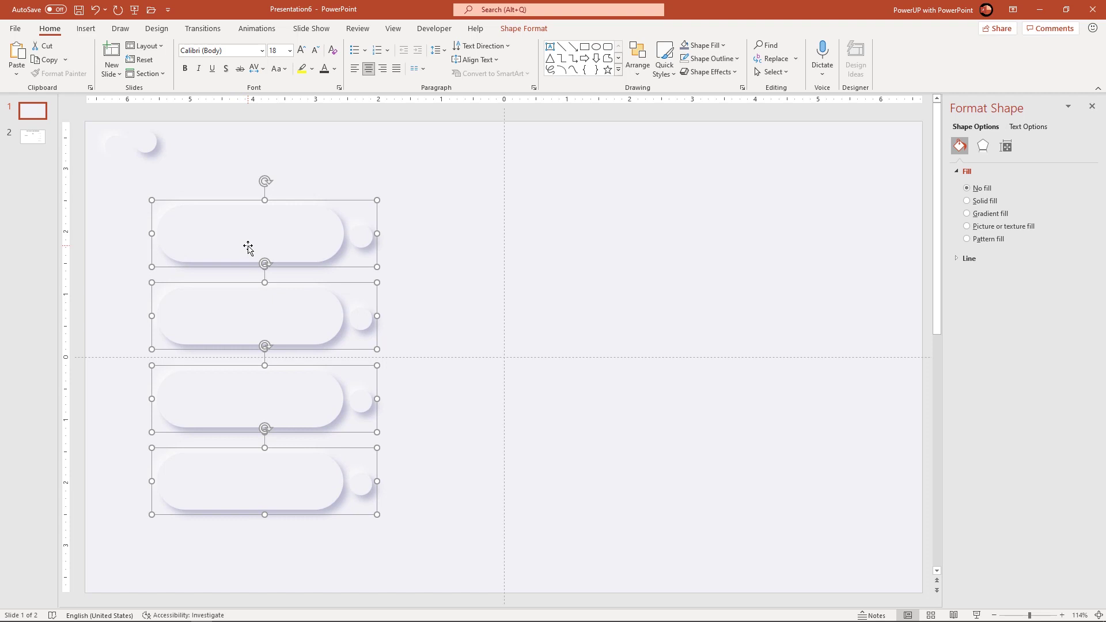
Step: Duplicate the four pill rows, flip the copy horizontally, and move it to the right side
key(ctrl+d)
drag(248, 246, 537, 252)
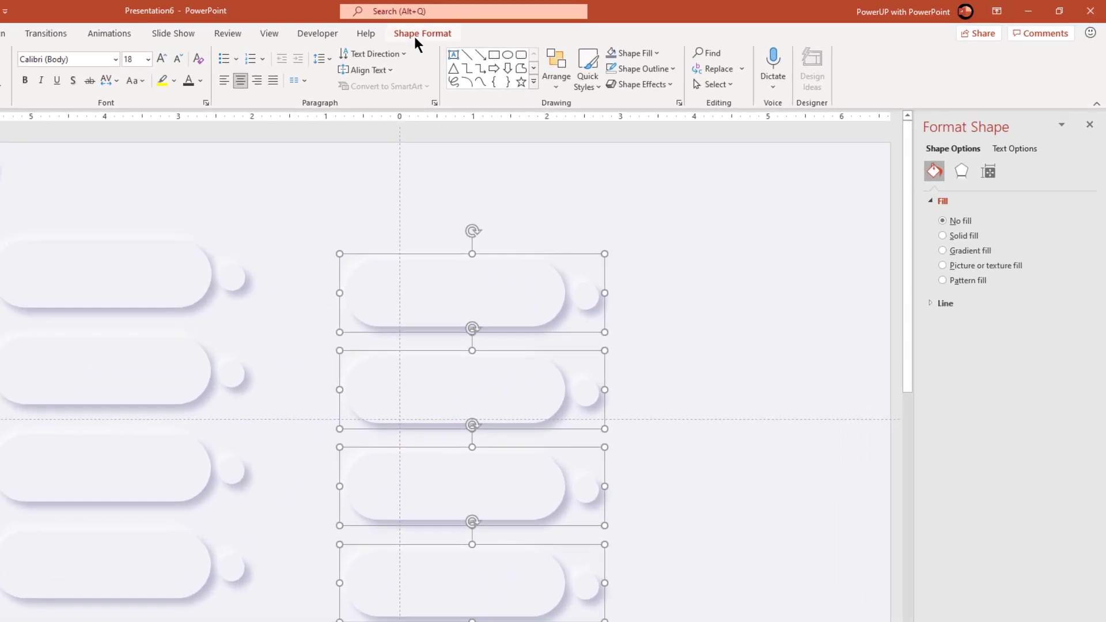
click(413, 34)
click(764, 87)
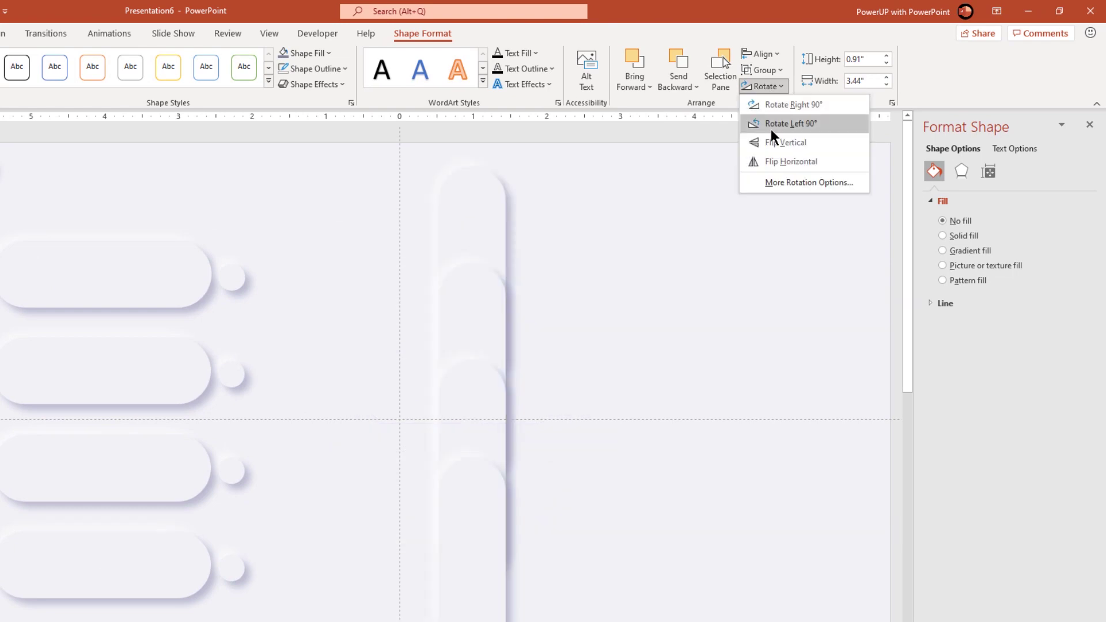
click(772, 162)
drag(596, 324, 721, 321)
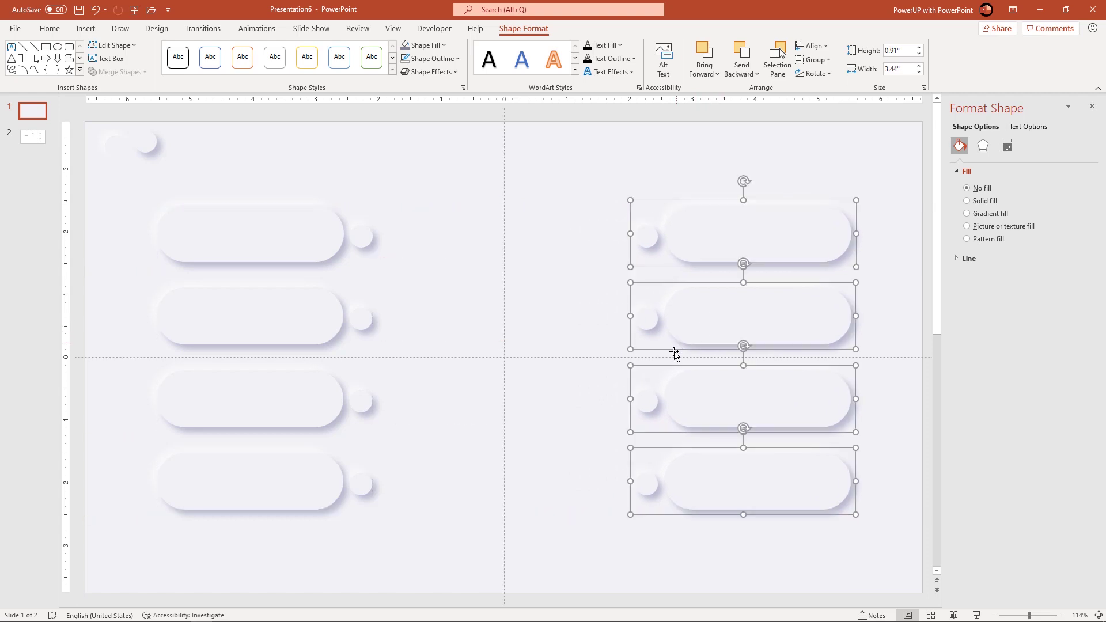
click(534, 440)
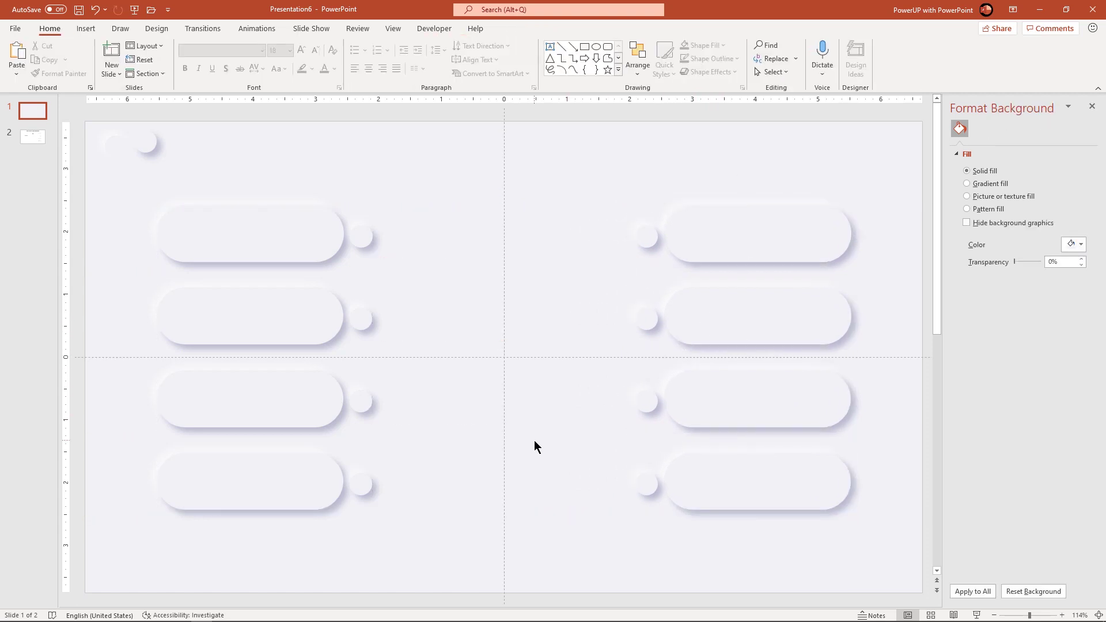
Step: Draw a 2.15-inch circle centred on the slide between the pill columns
click(86, 28)
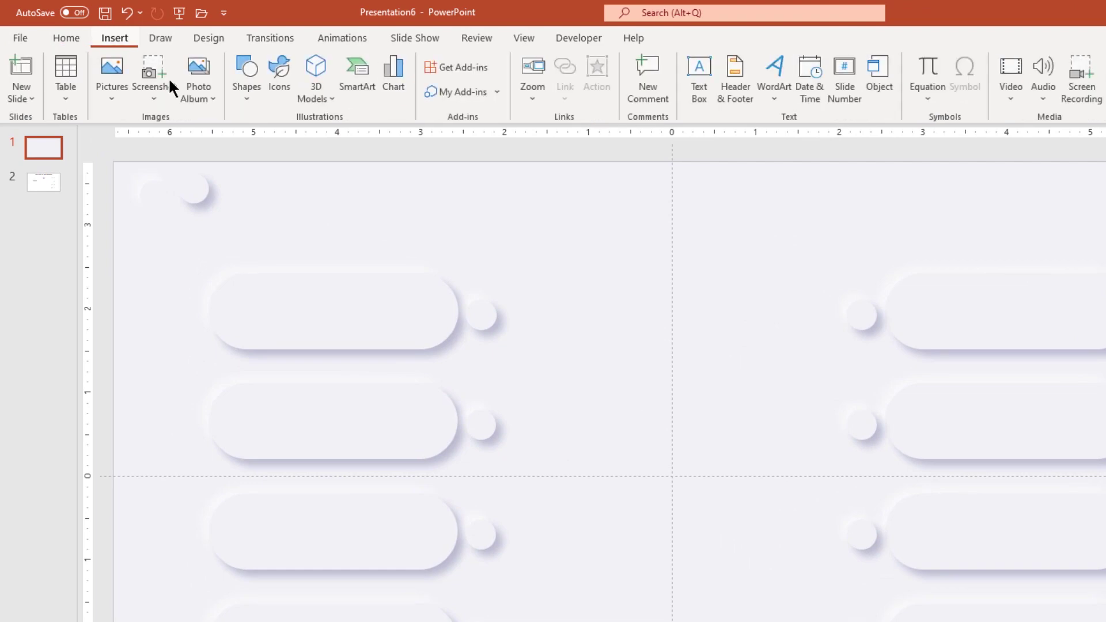
click(246, 100)
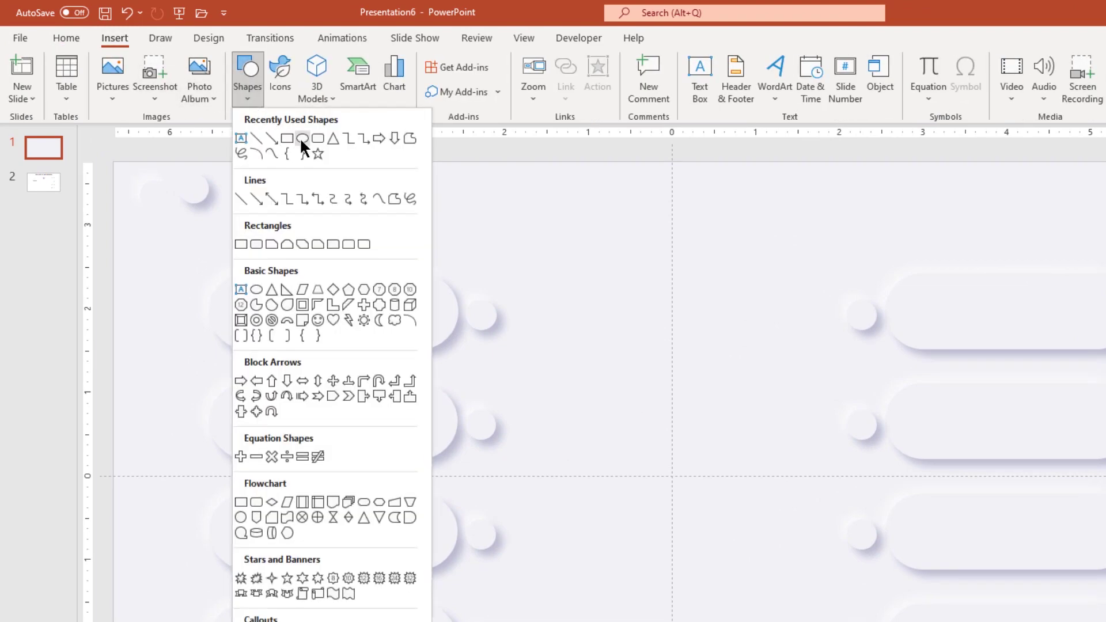
click(301, 139)
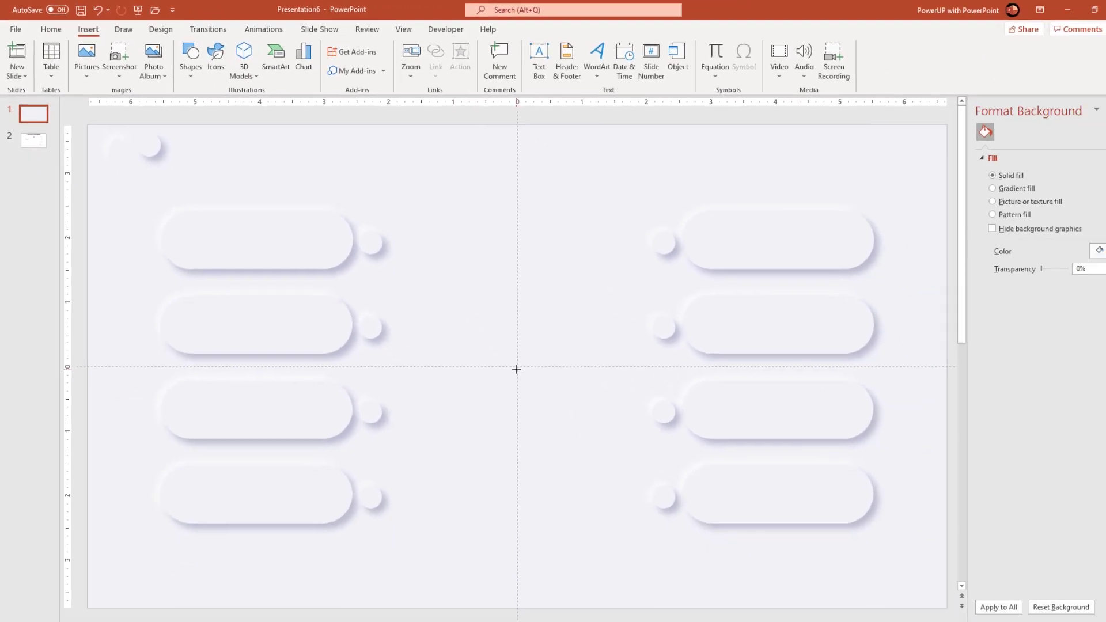
drag(505, 357, 559, 407)
drag(567, 410, 571, 411)
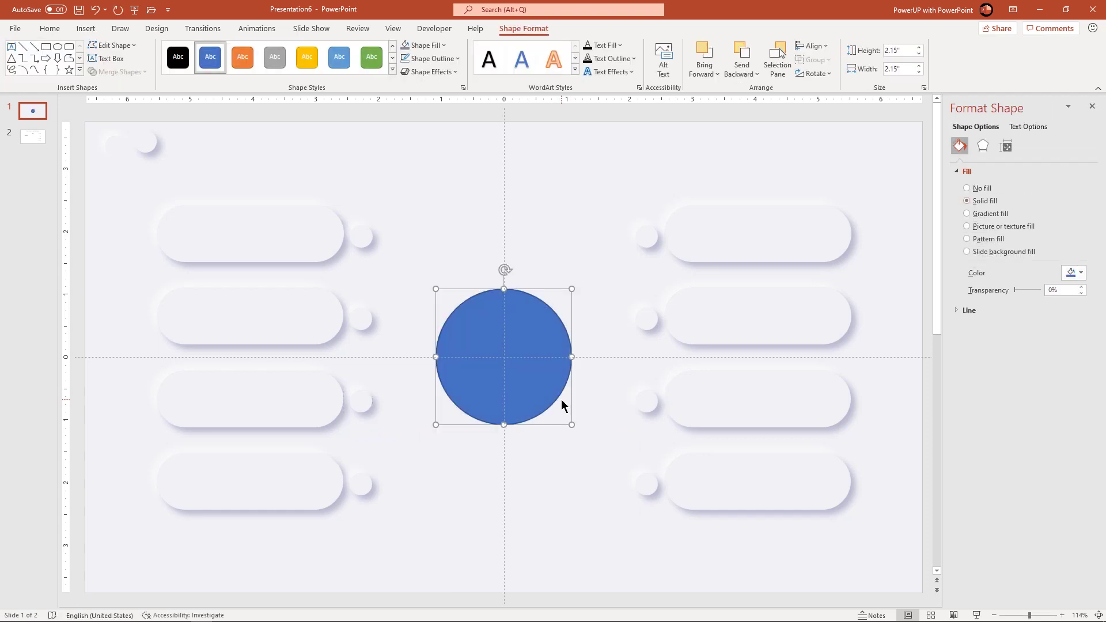
Step: Remove the central circle's outline and fill it with the background colour
click(436, 59)
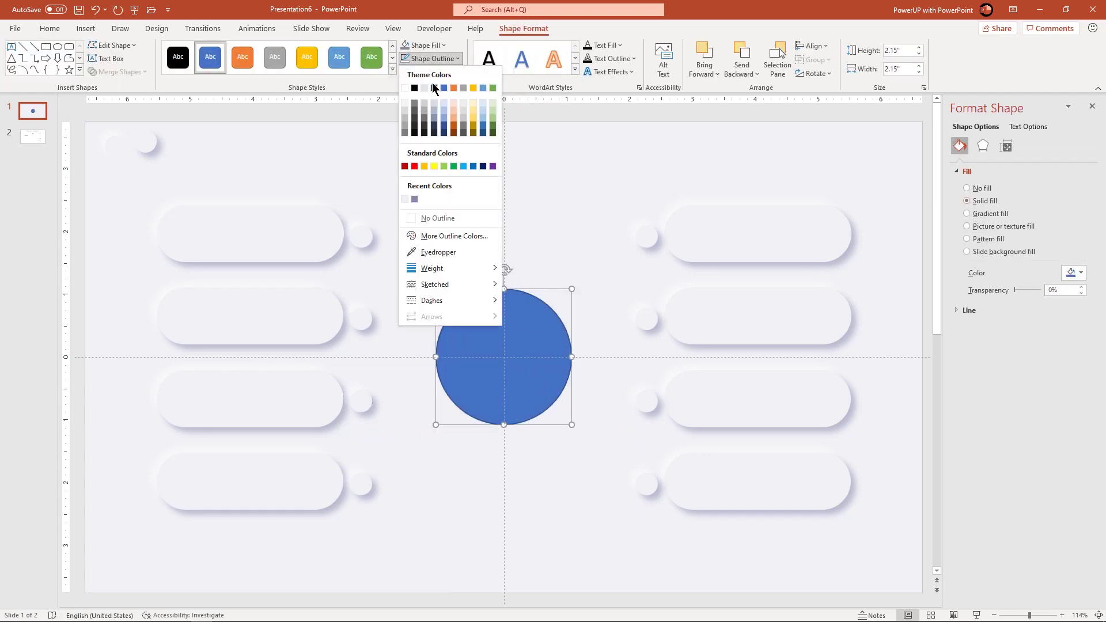
click(441, 217)
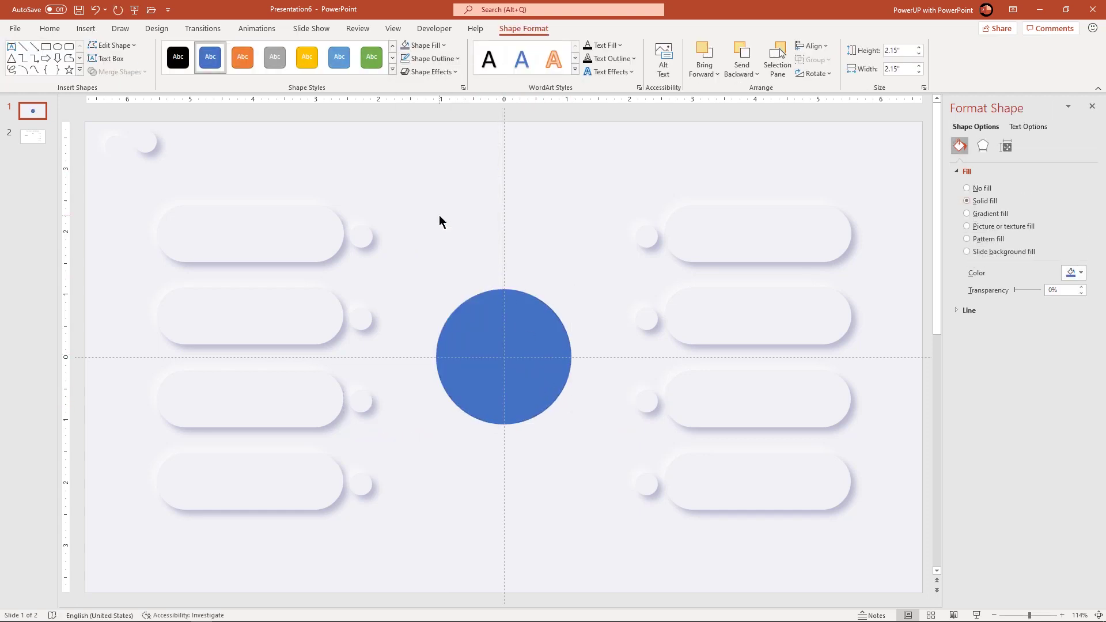
click(433, 46)
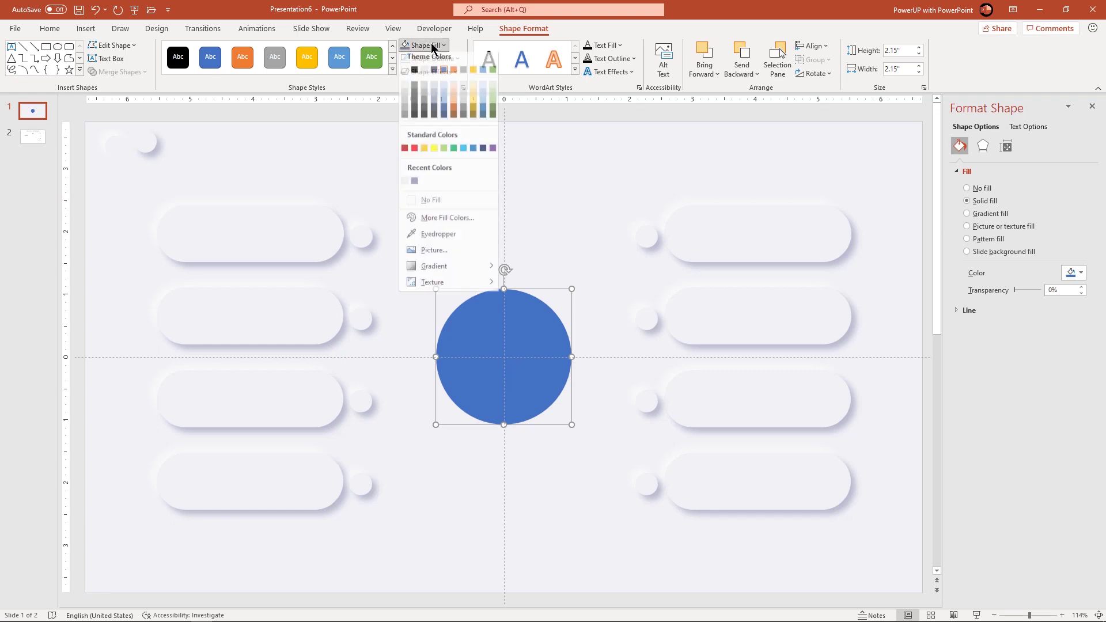
click(405, 186)
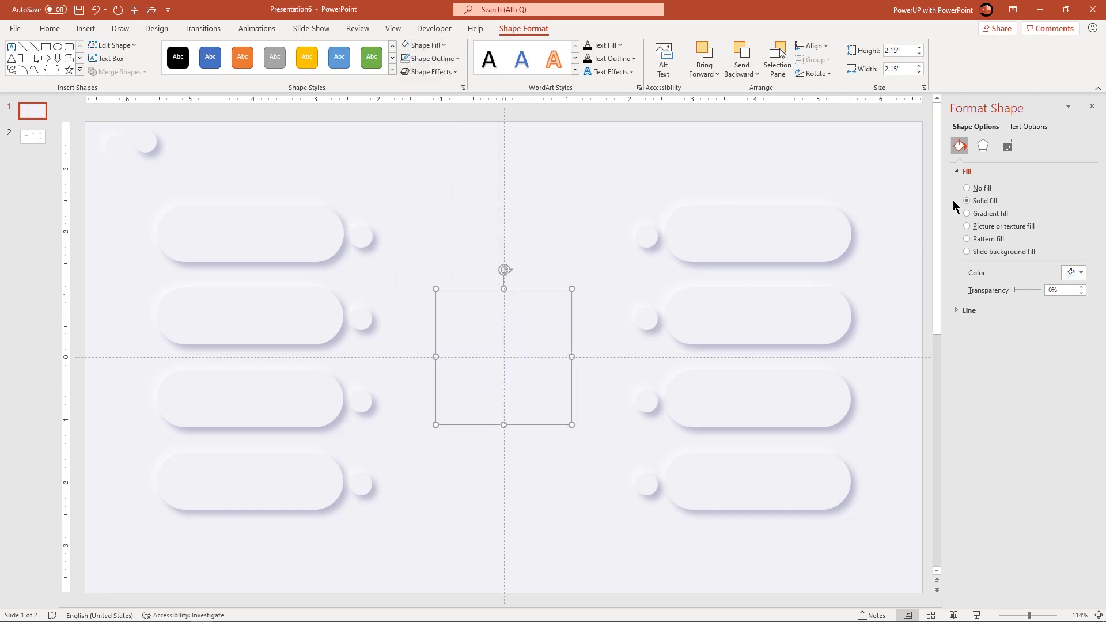
Step: Give the circle a centred lavender inner shadow with 30 pt blur and 50% transparency
click(982, 146)
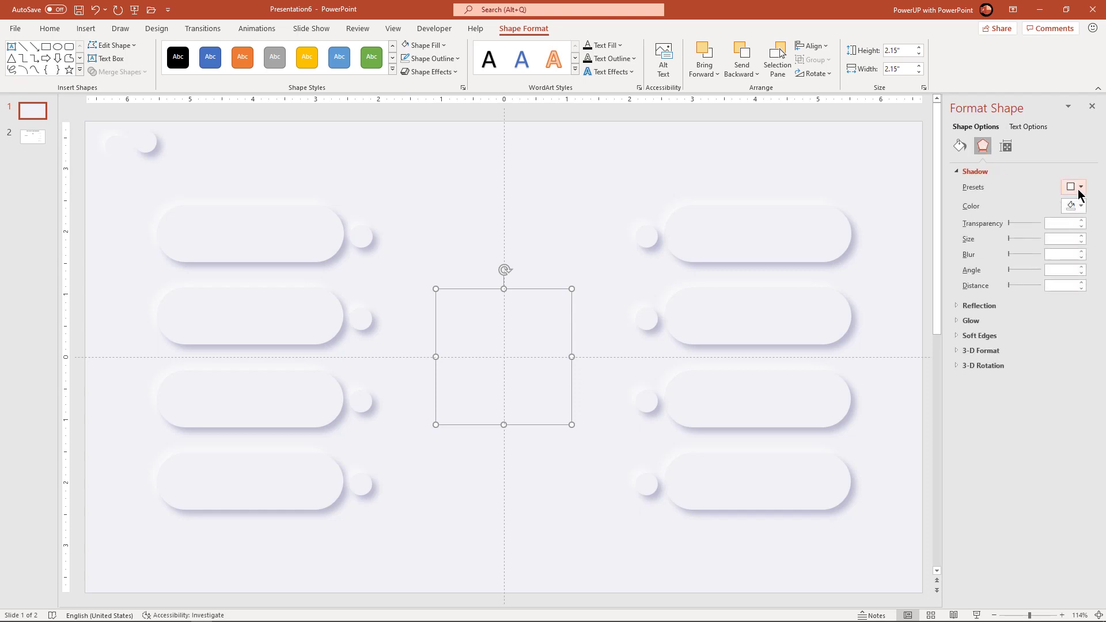
click(1080, 190)
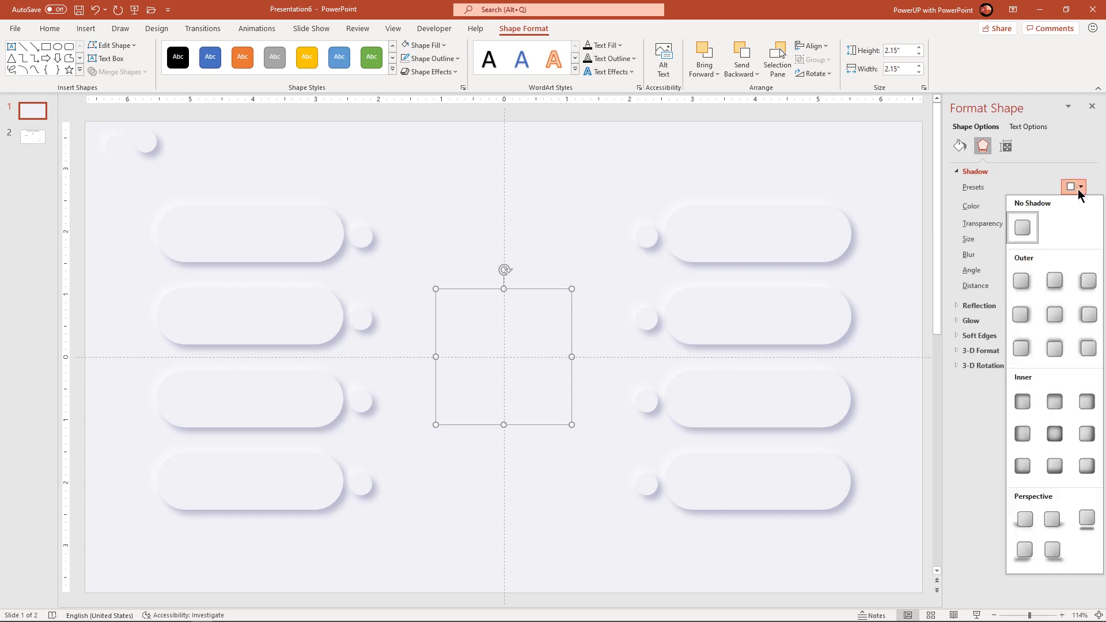
click(1054, 433)
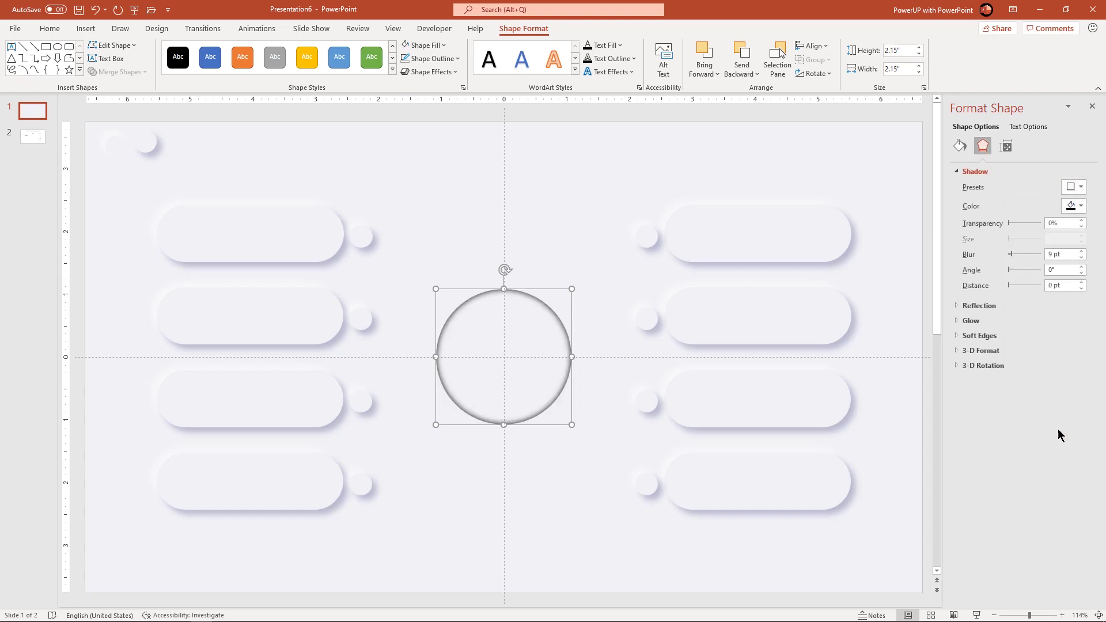
click(1080, 208)
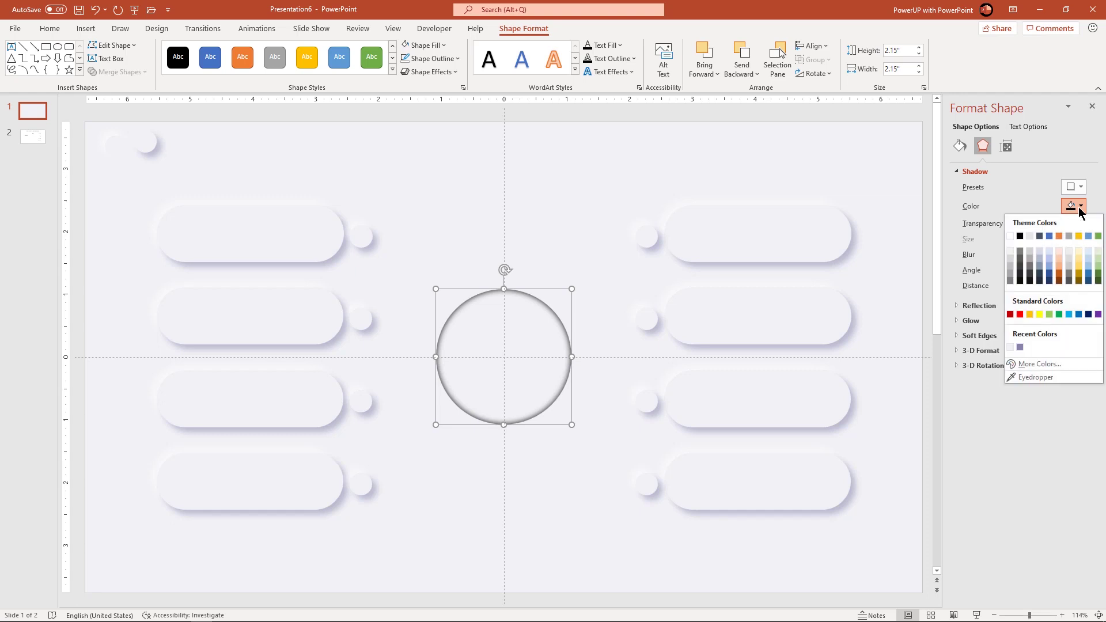
click(1020, 346)
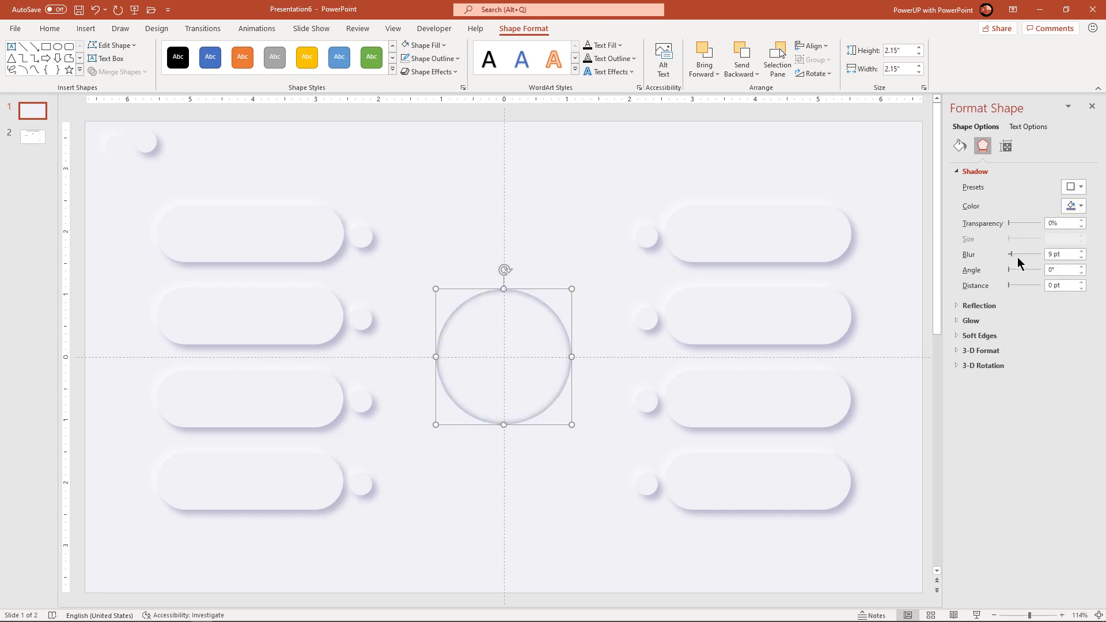
drag(1013, 259, 1025, 229)
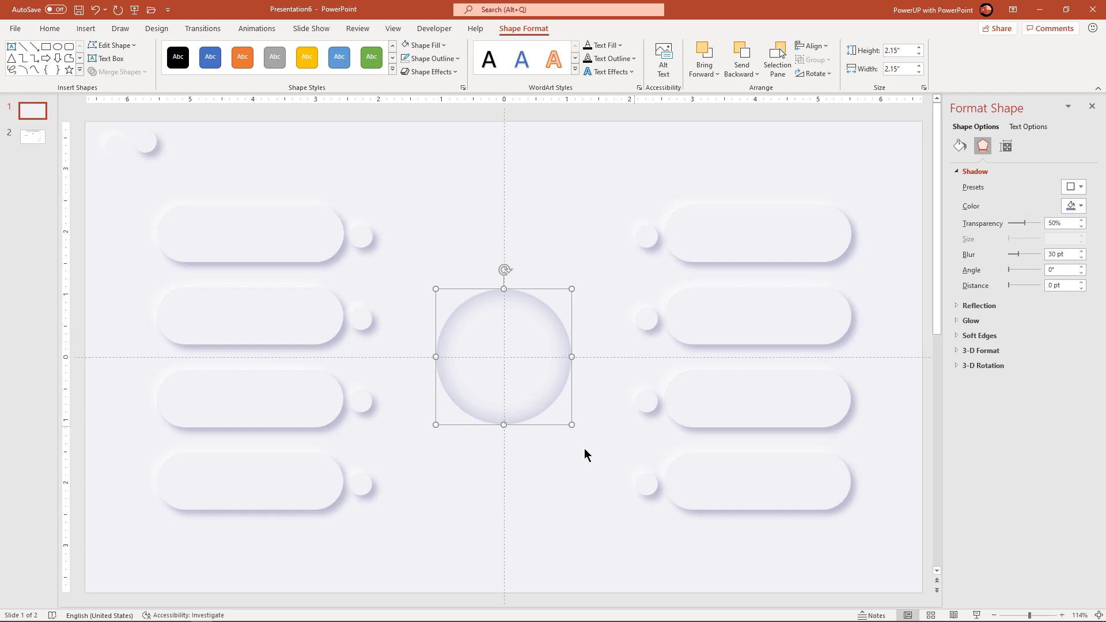
click(525, 469)
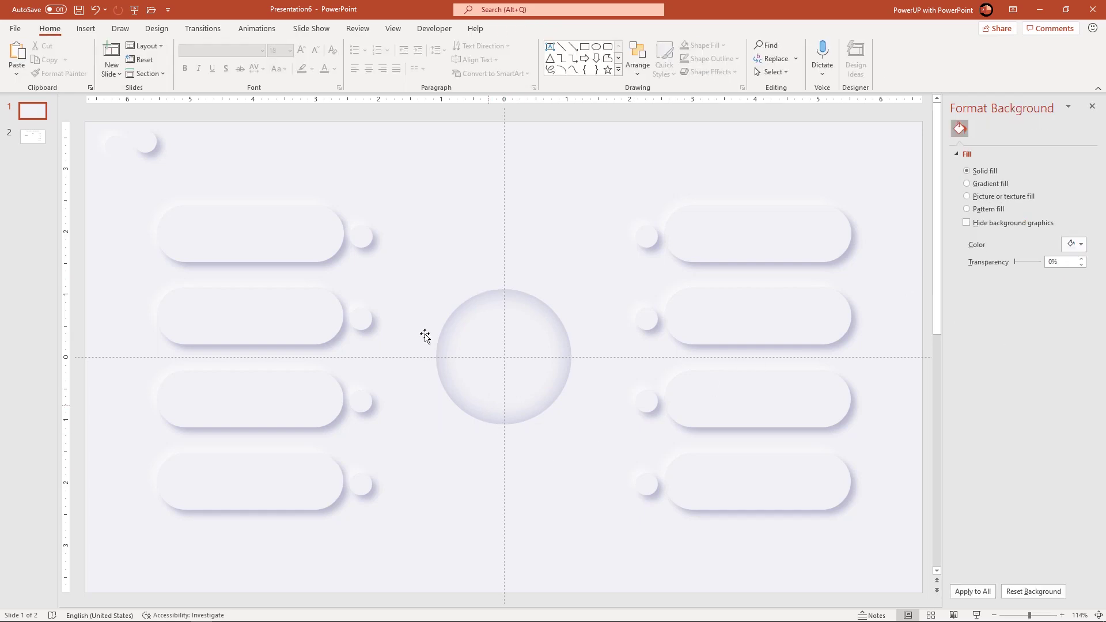
Step: Draw a smaller outline-free oval centred inside the ring
click(91, 28)
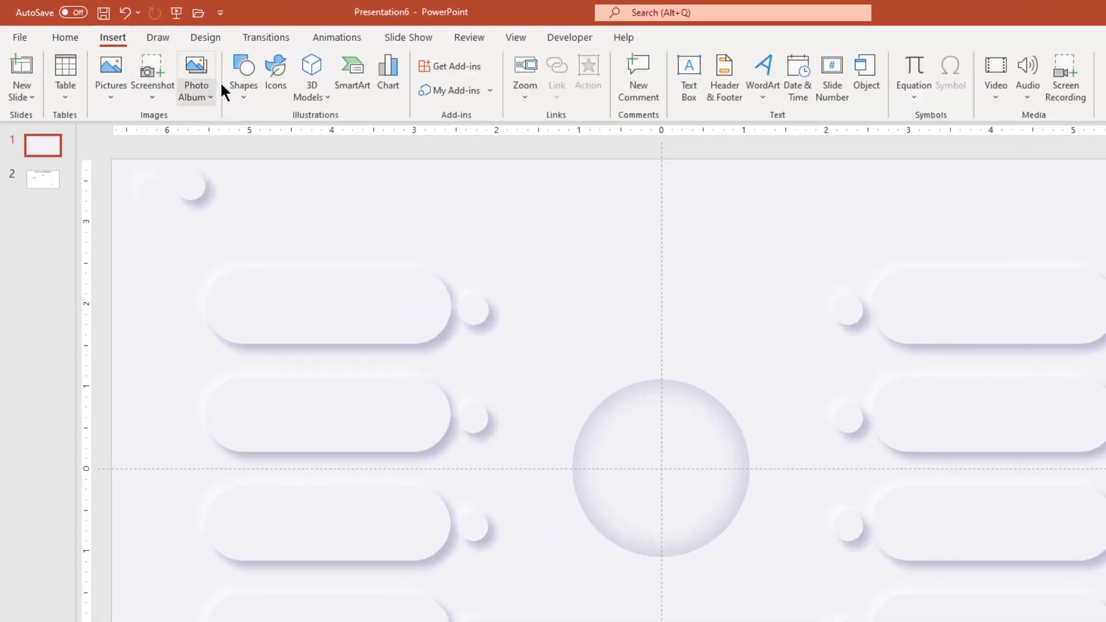
click(235, 92)
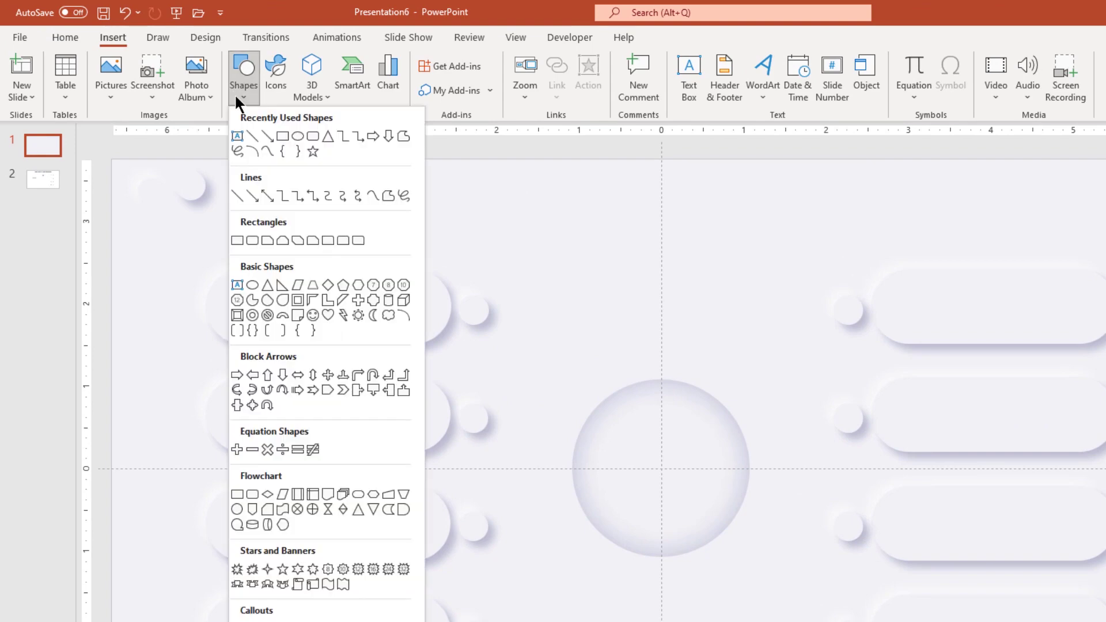
click(297, 136)
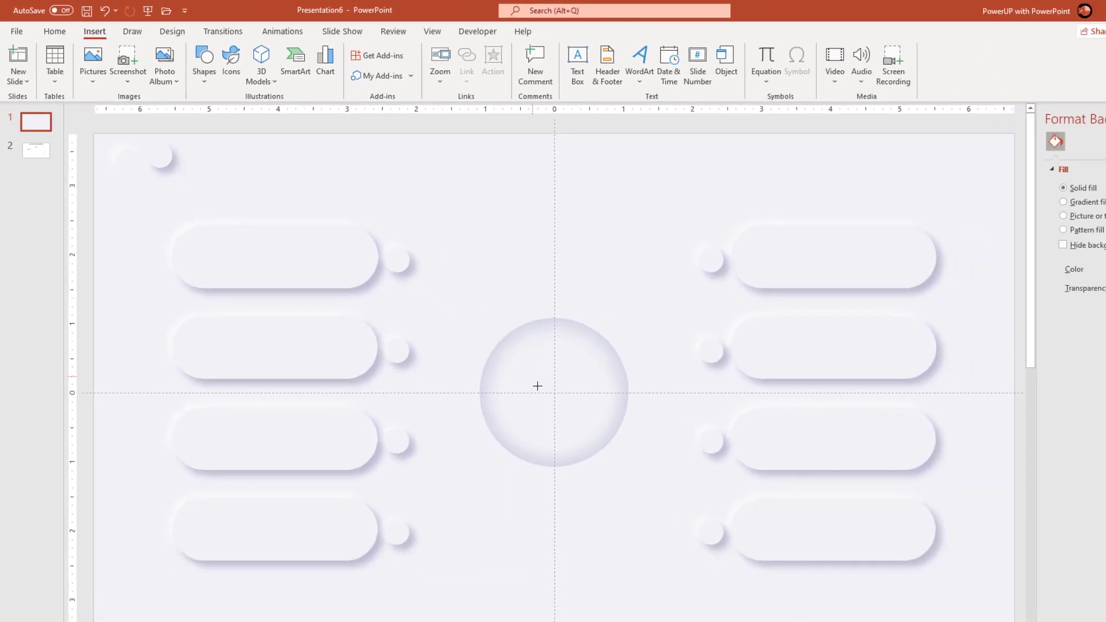
drag(504, 357, 555, 397)
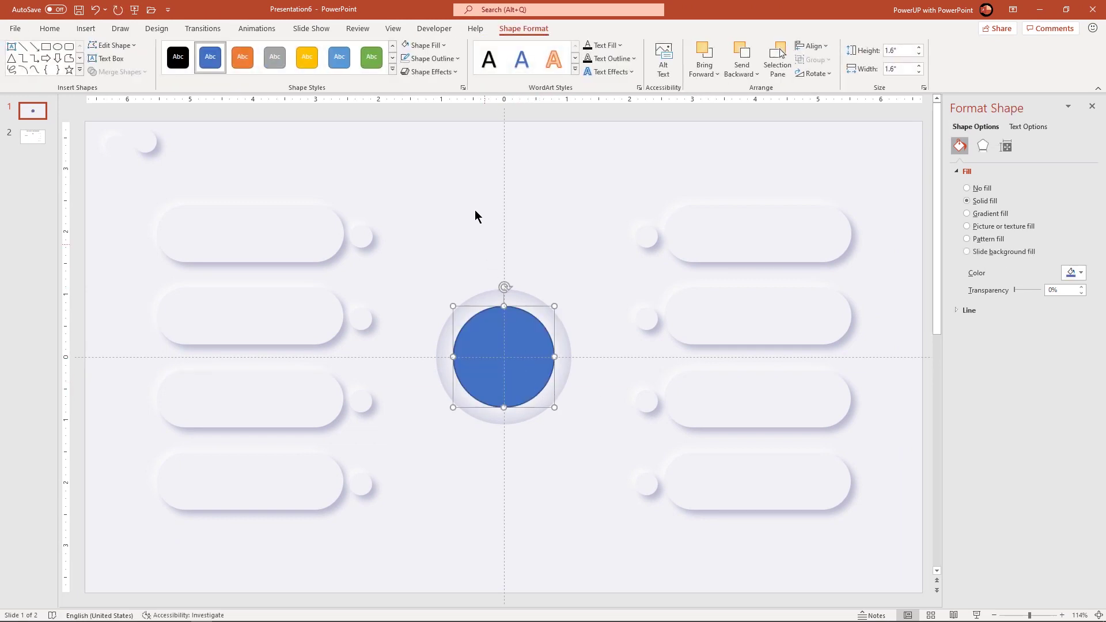
click(447, 60)
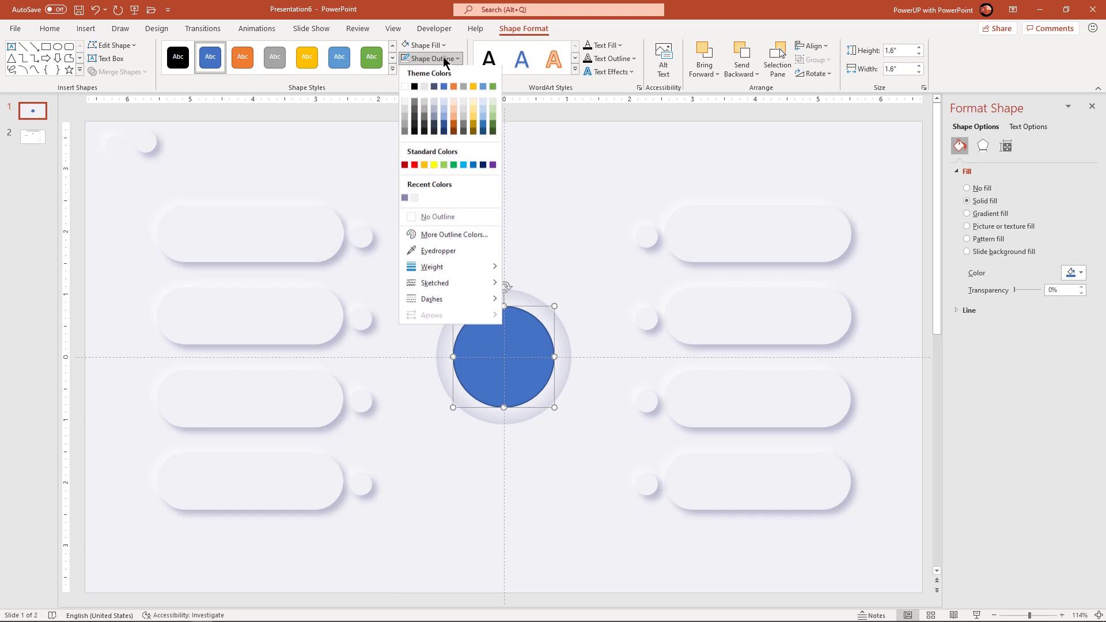
click(427, 220)
Step: Duplicate the blue circle with Ctrl+D and place the copy directly below it
click(501, 339)
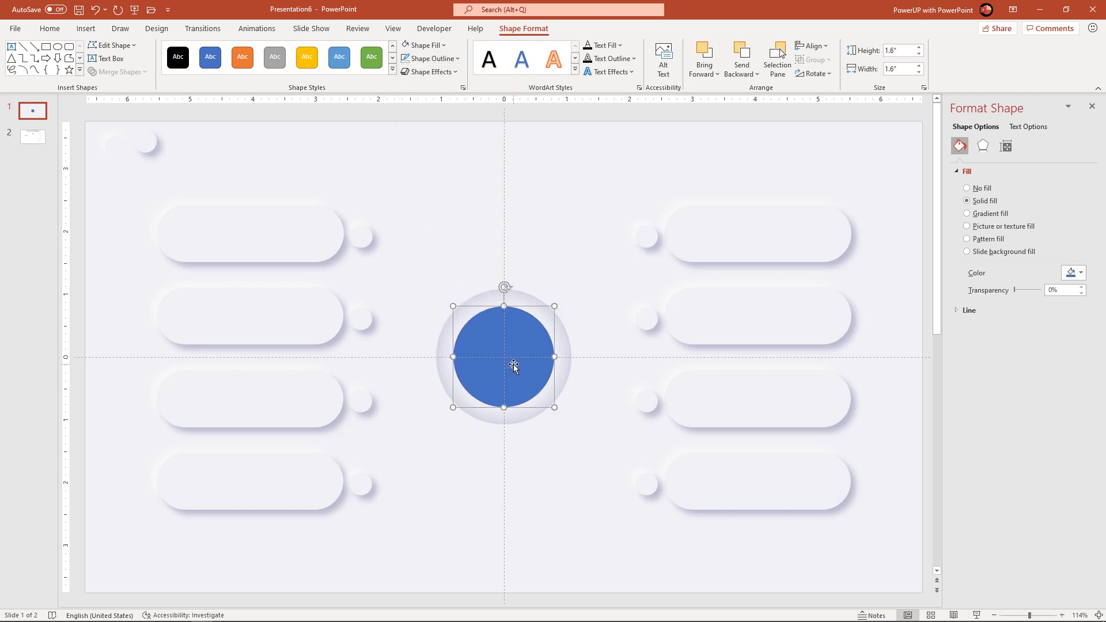
key(ctrl+d)
drag(513, 364, 506, 472)
Step: Copy the sample shape's soft formatting onto both blue circles with Format Painter
click(457, 278)
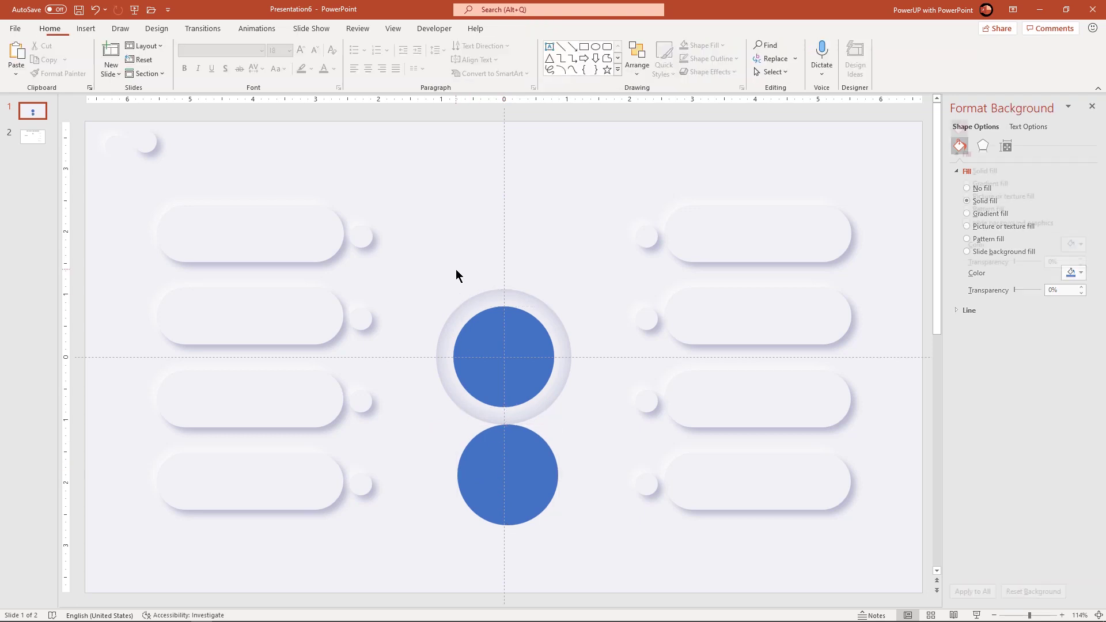
click(136, 167)
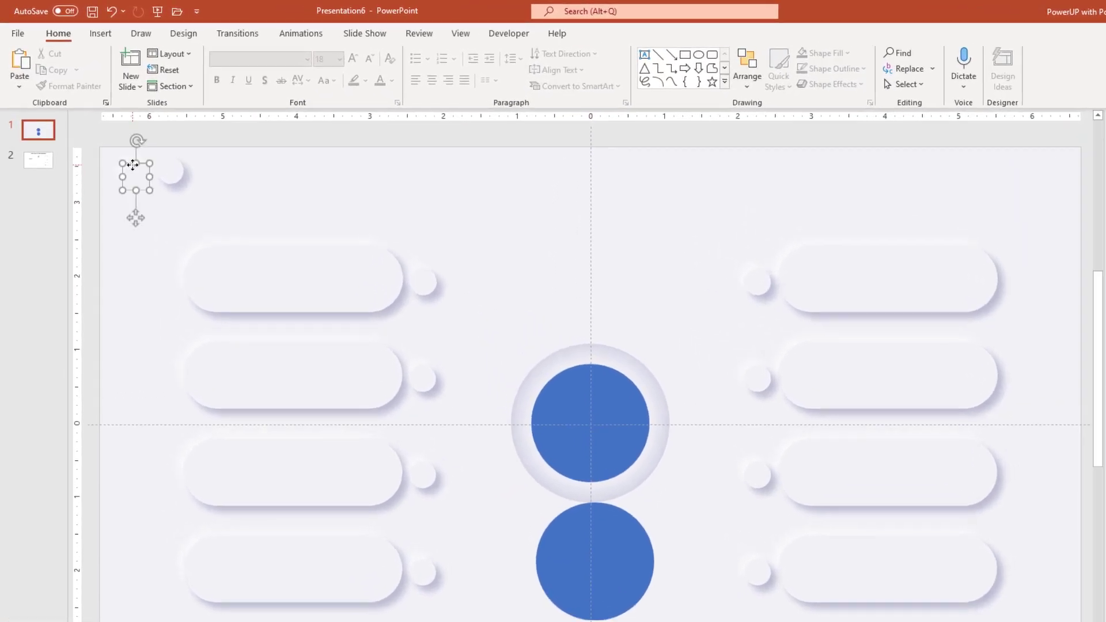
click(60, 32)
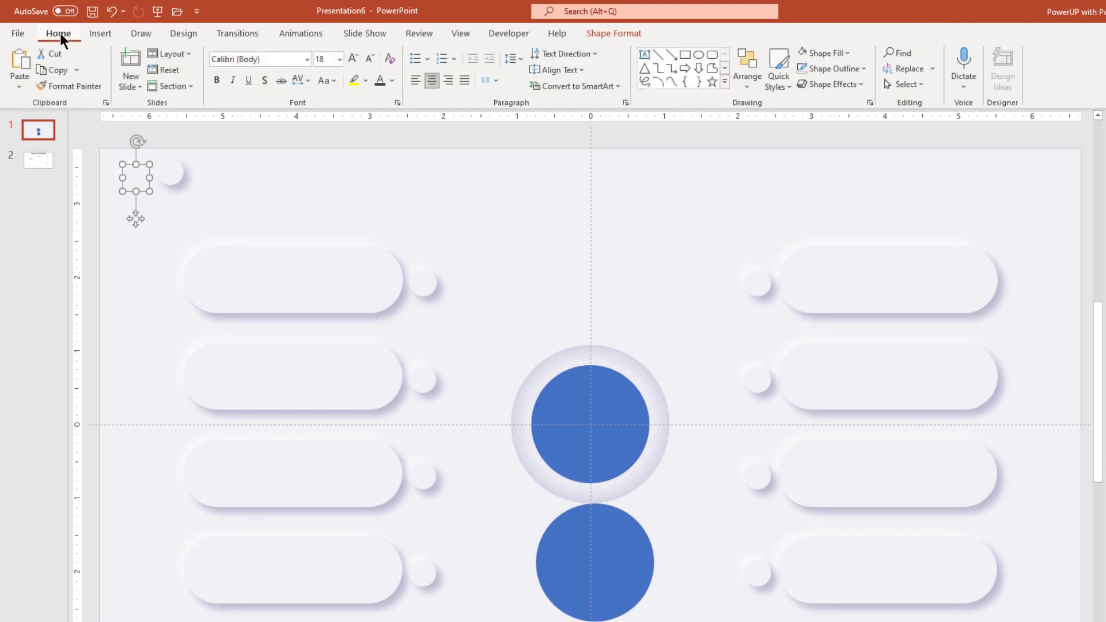
click(67, 85)
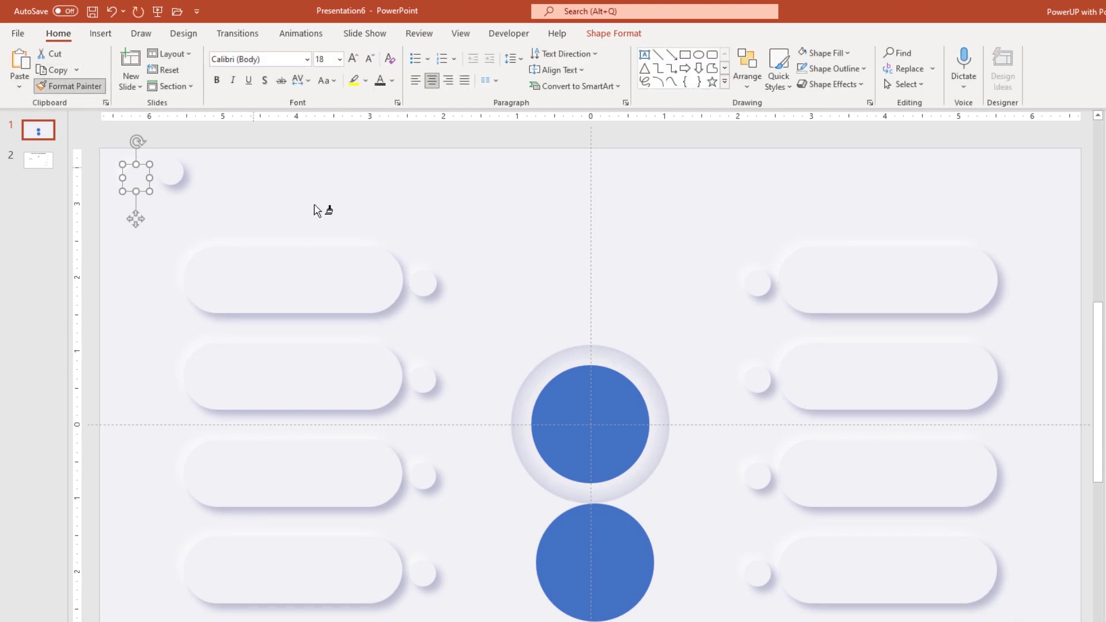
click(579, 411)
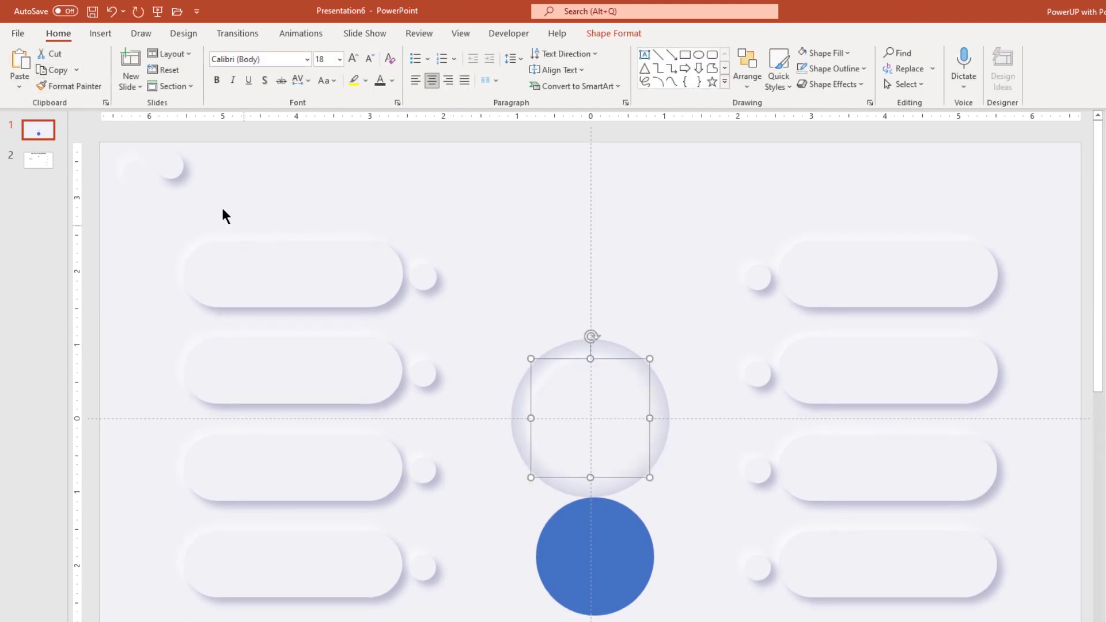
click(162, 166)
click(68, 86)
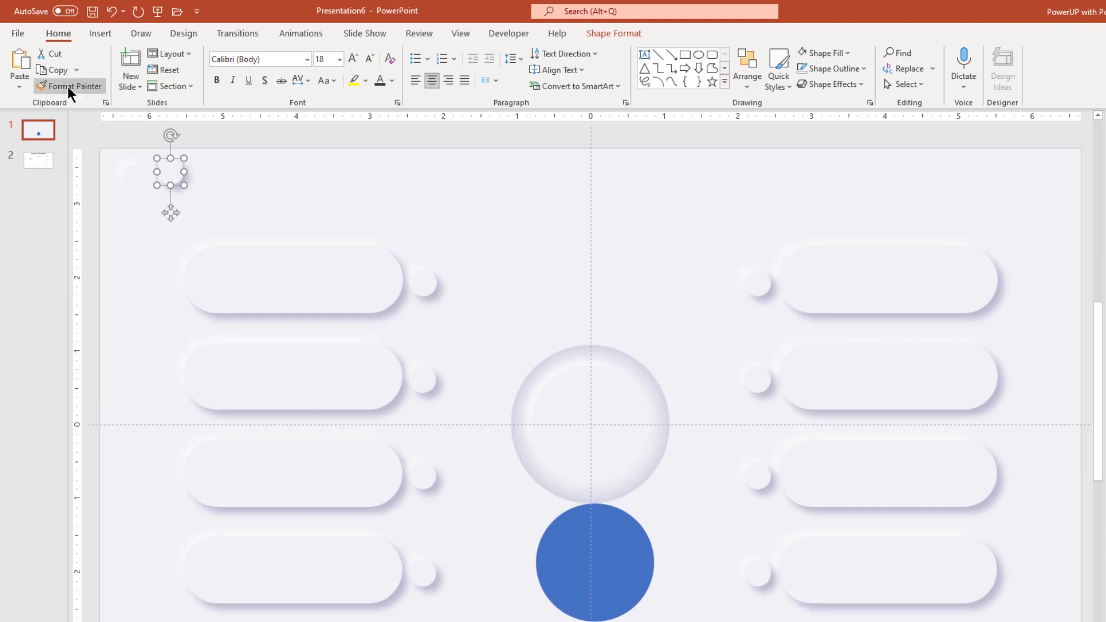
click(578, 539)
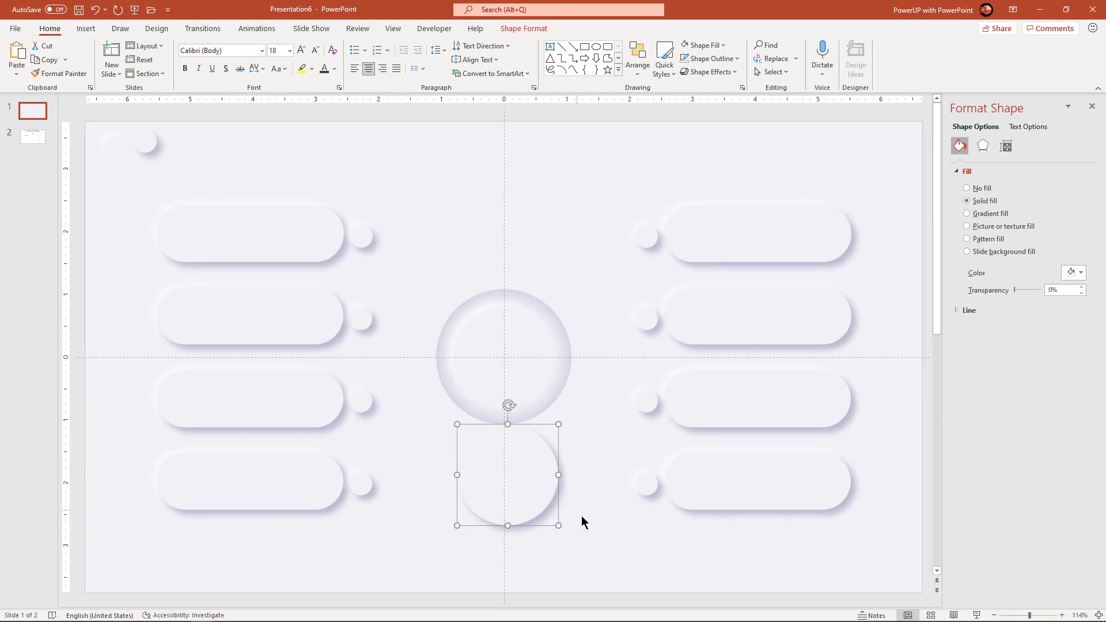
Step: Move the lower circle up into the ring and delete the two top-left sample circles
click(573, 526)
drag(513, 484, 509, 367)
click(565, 464)
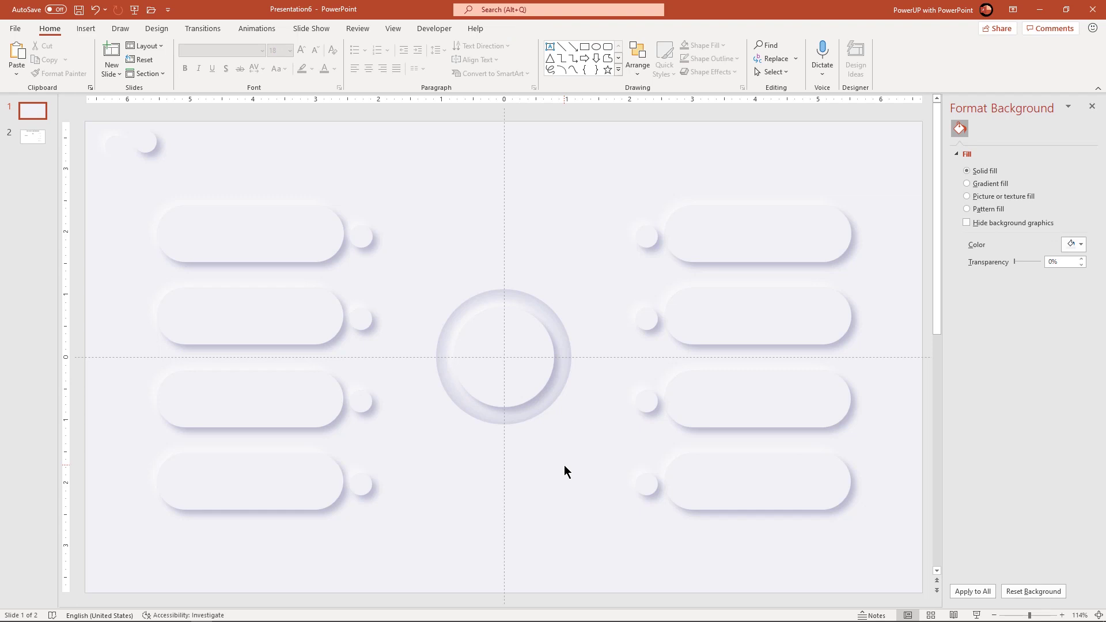
drag(212, 182, 112, 133)
key(Delete)
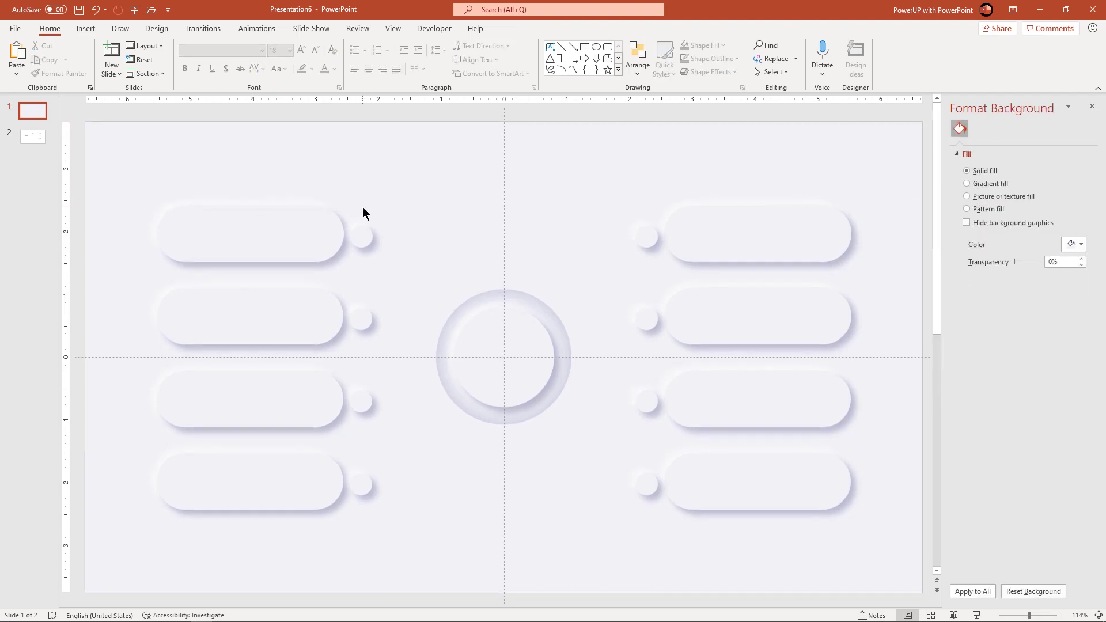
Step: Draw elbow arrow connectors from the ring to each of the four left knobs
click(86, 28)
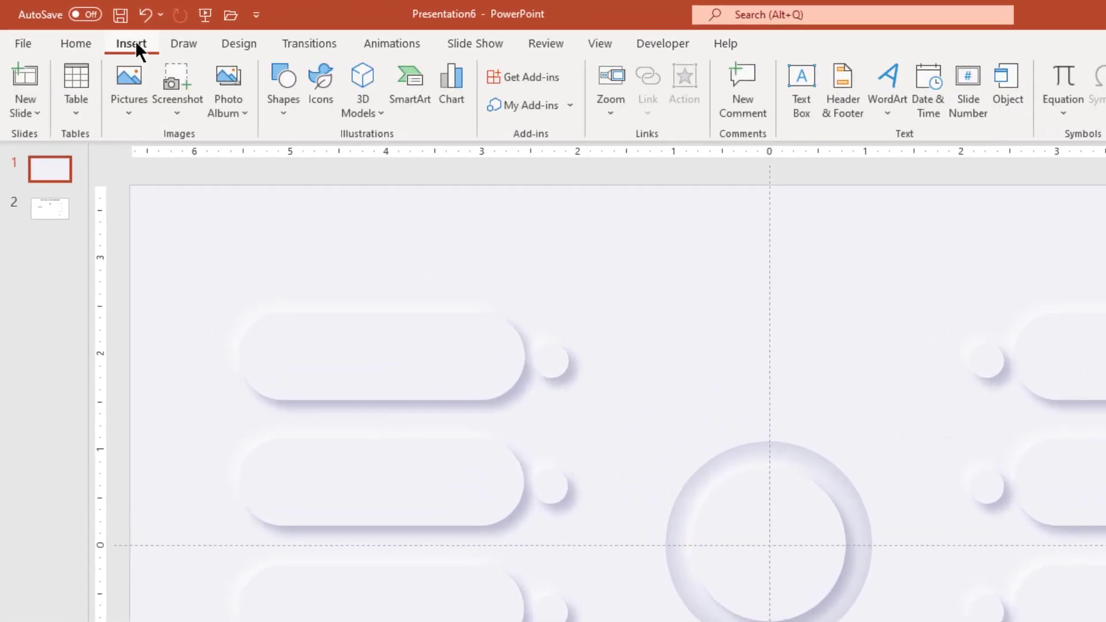
click(275, 109)
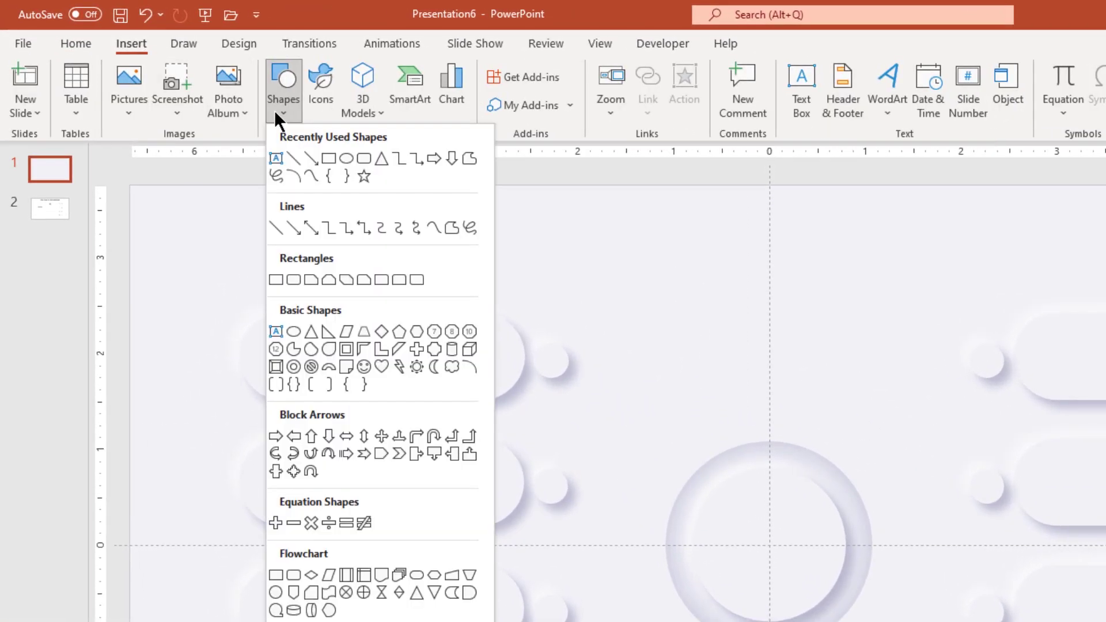
click(350, 231)
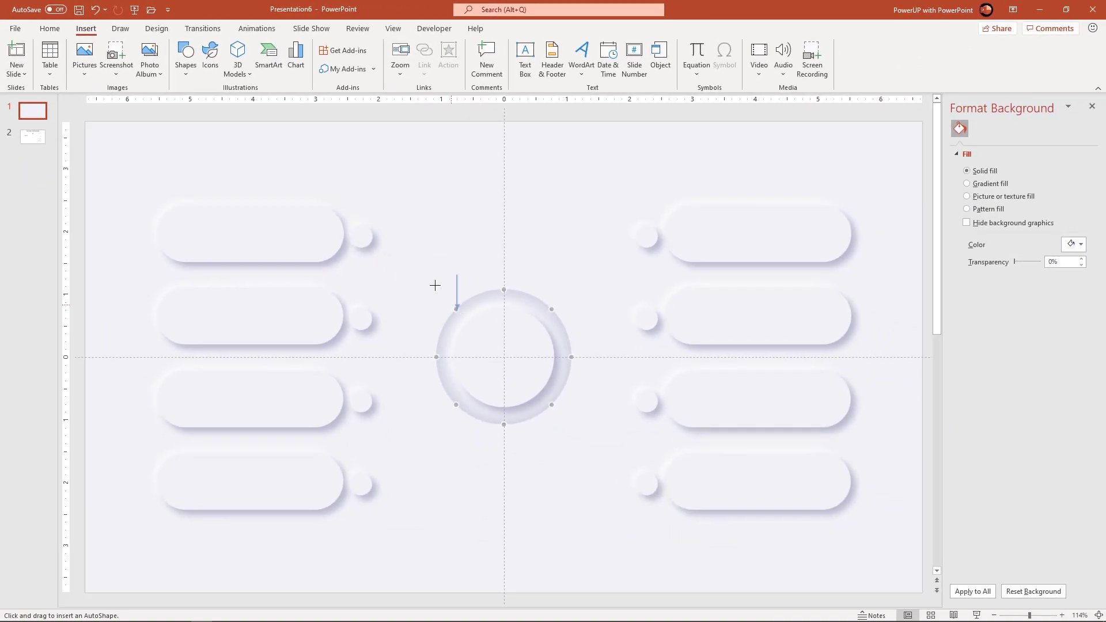
drag(435, 286, 373, 236)
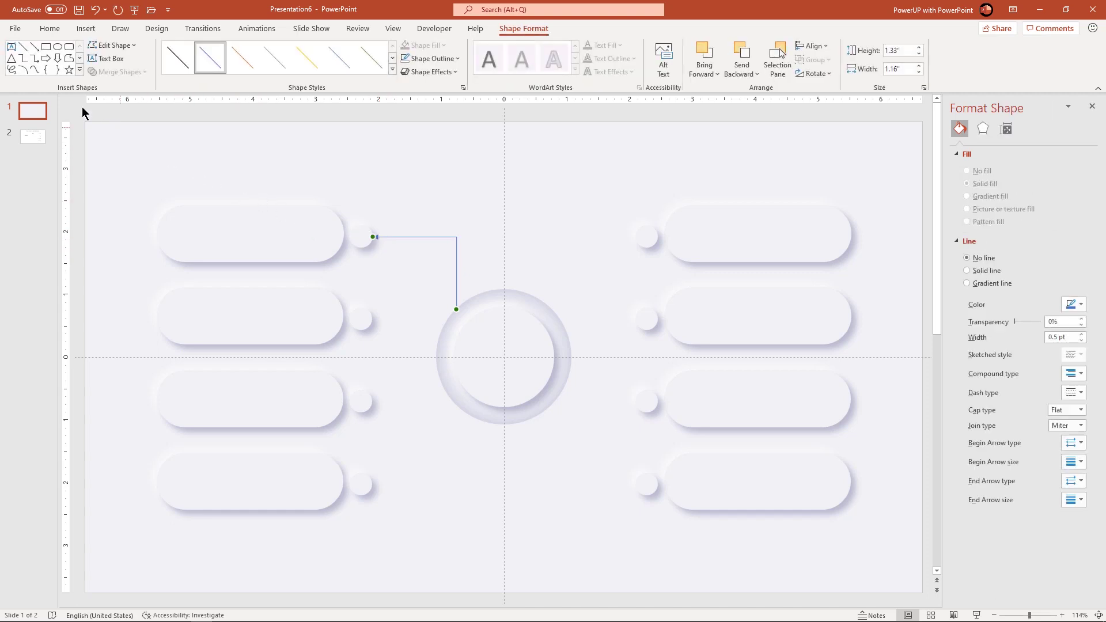
click(34, 58)
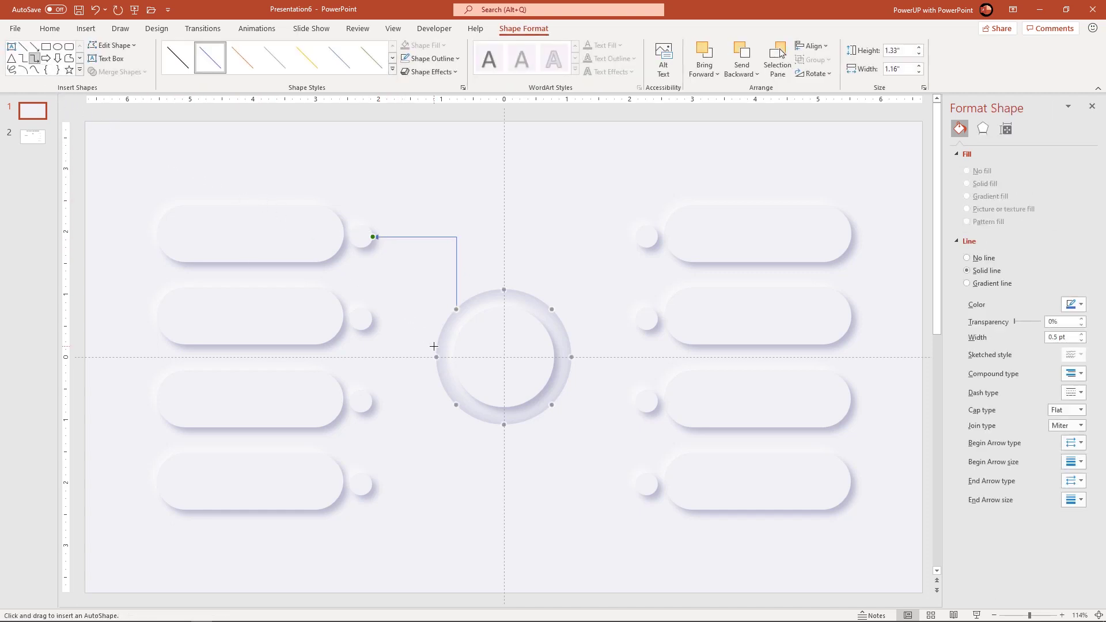
mouse_move(436, 356)
mouse_down()
mouse_move(363, 316)
mouse_move(372, 320)
mouse_up()
click(34, 58)
drag(436, 357, 376, 401)
click(34, 59)
drag(457, 408, 375, 484)
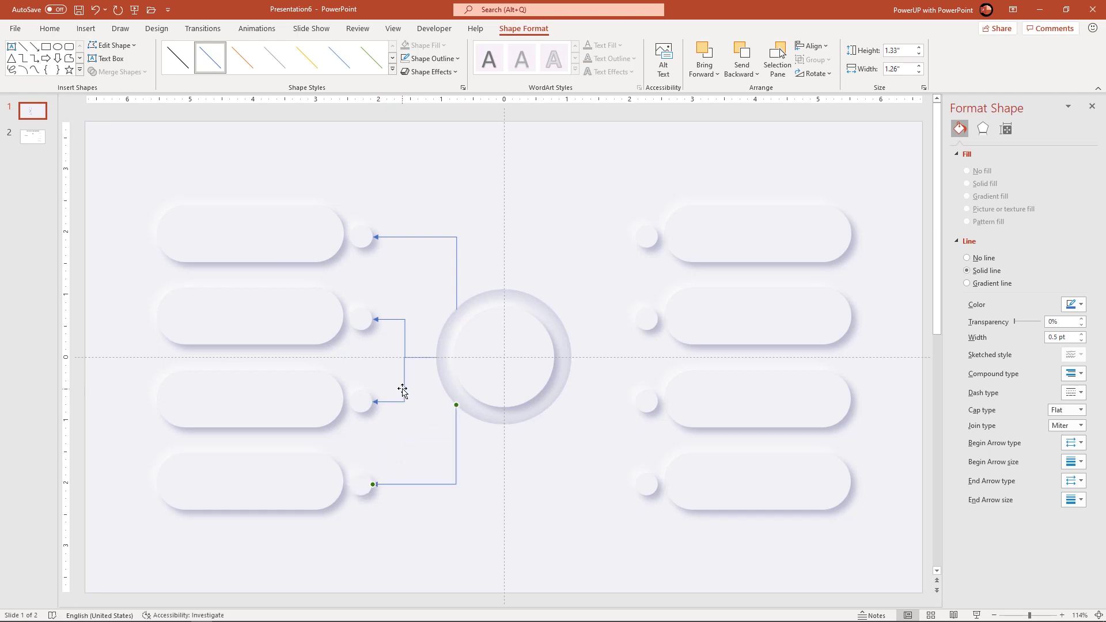
Step: Select all four left-hand connectors together
drag(404, 397, 404, 398)
shift+click(432, 483)
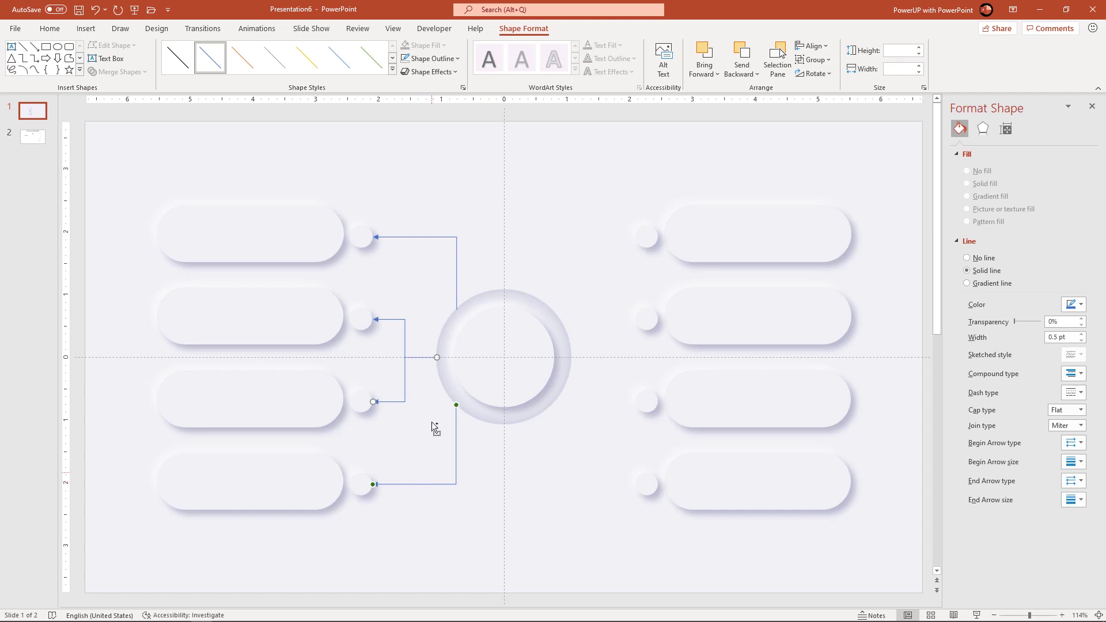
shift+click(405, 343)
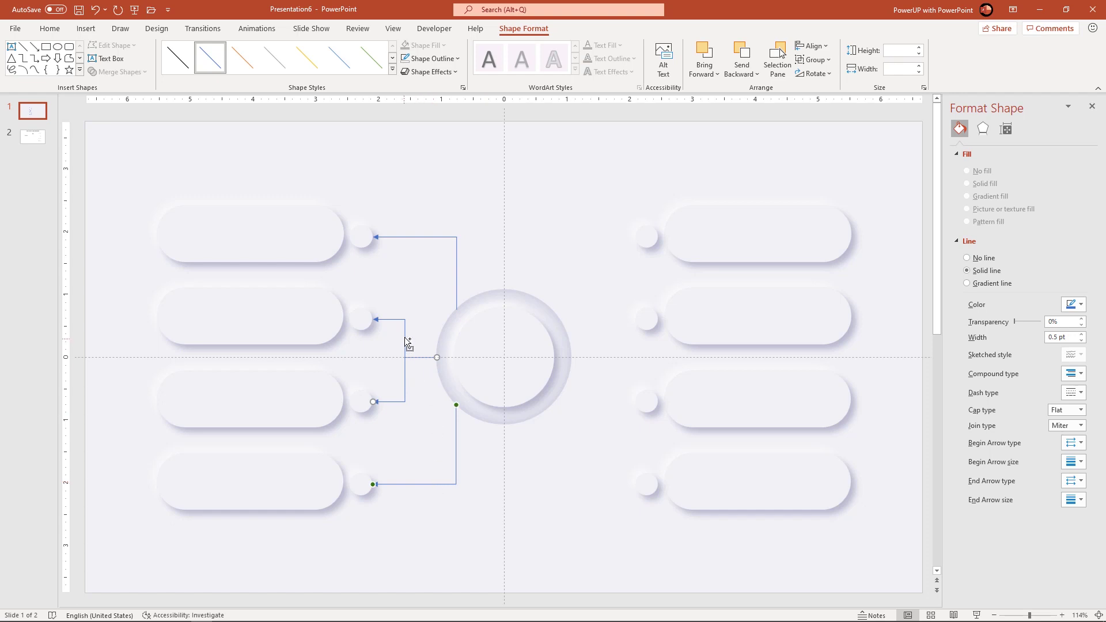
shift+click(450, 237)
Step: Group the four left connectors, duplicate the group, and move the copy to the ring's right
right_click(446, 236)
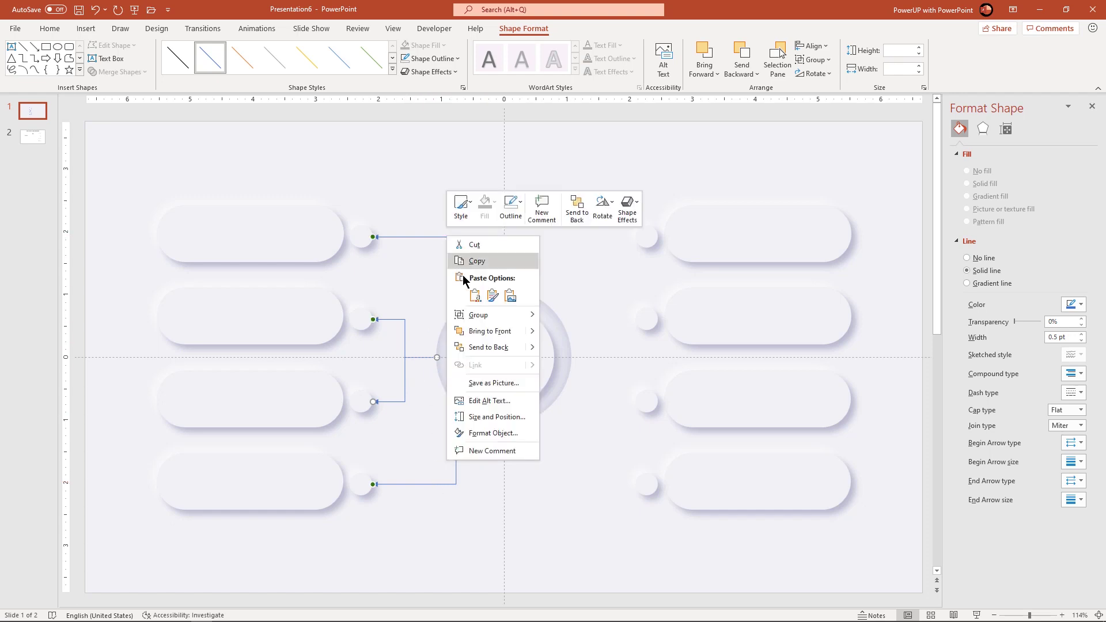
click(567, 315)
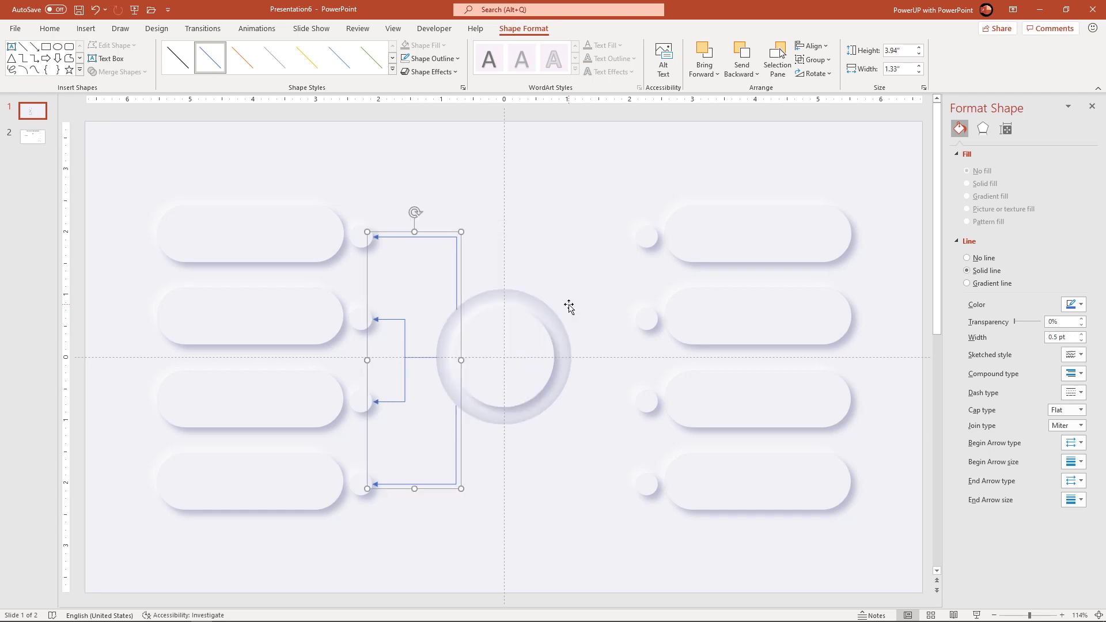
key(ctrl+d)
drag(474, 281, 607, 259)
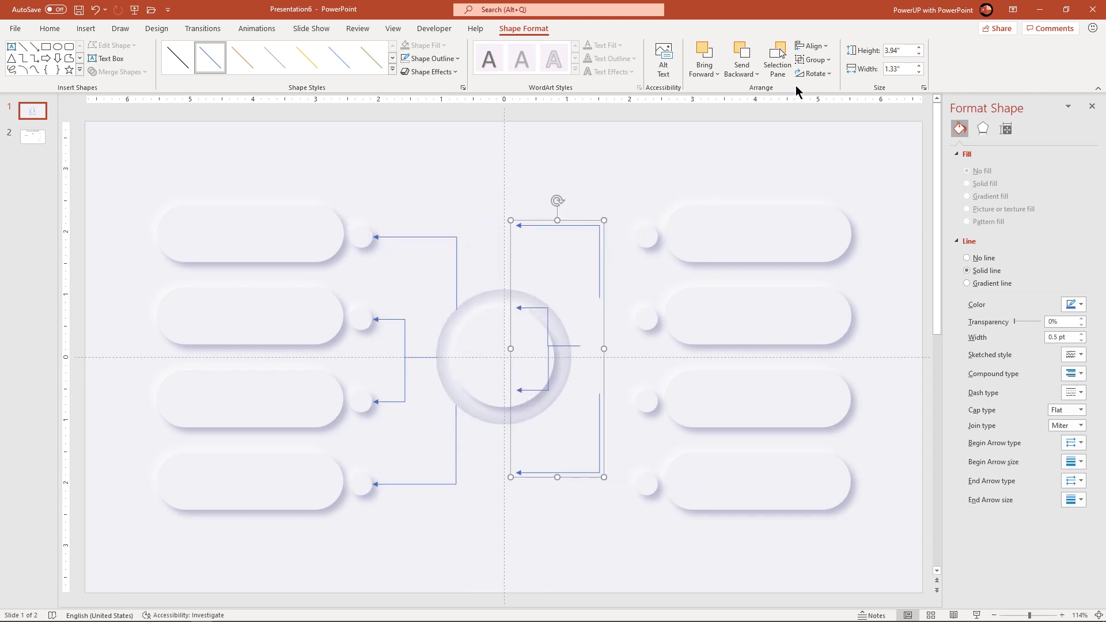
Step: Flip the copied connectors horizontally, align them to the right knobs, and select both groups
click(814, 73)
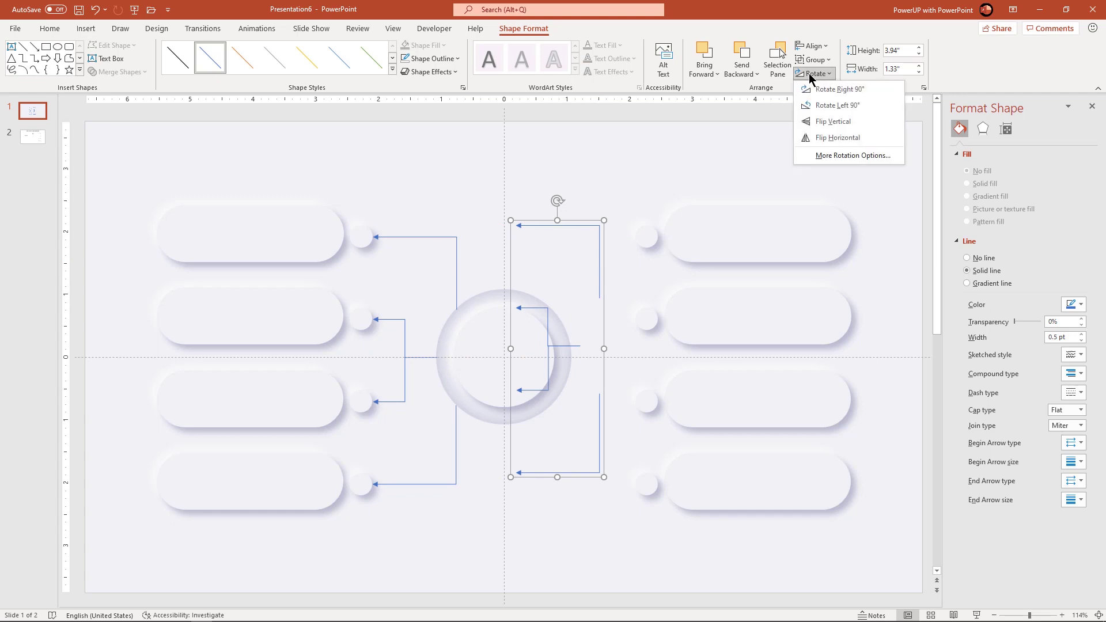
click(819, 133)
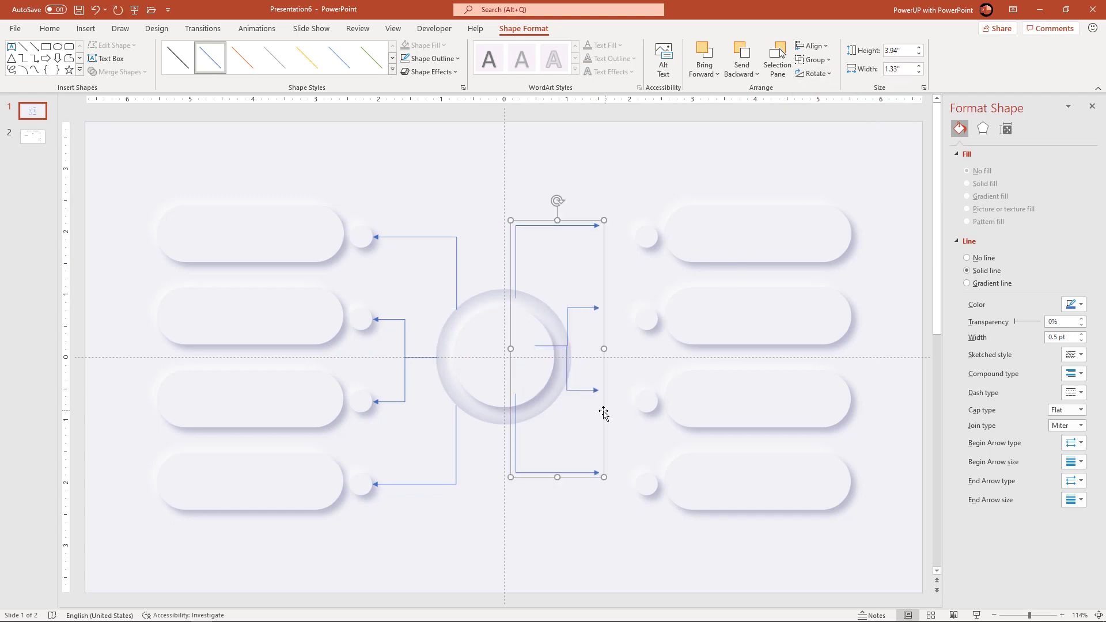
drag(603, 412, 637, 422)
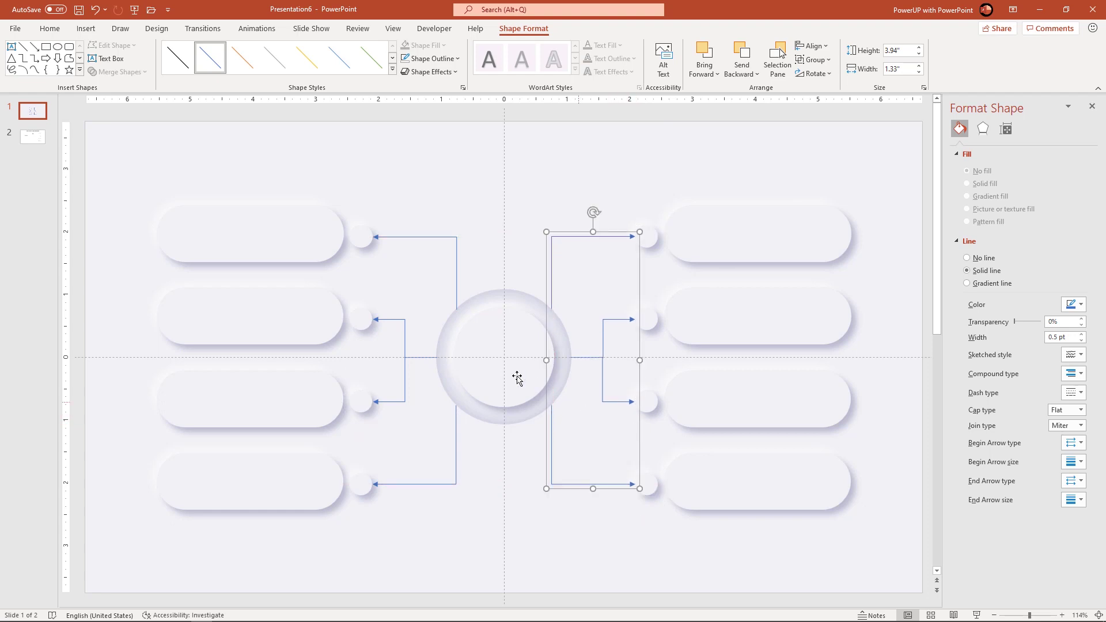
shift+click(404, 332)
right_click(405, 332)
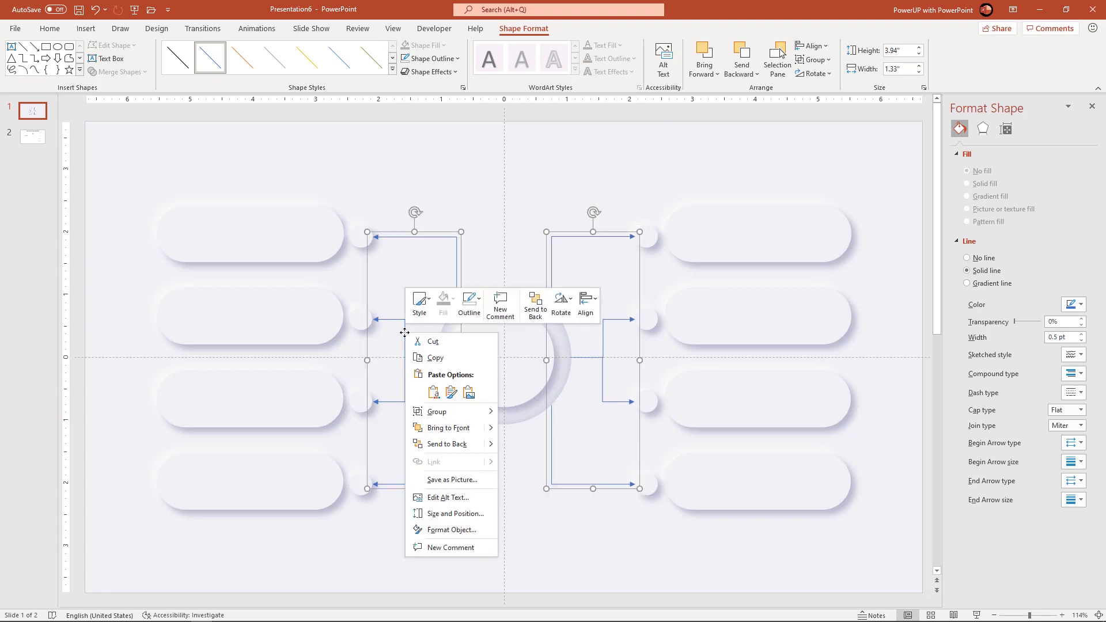